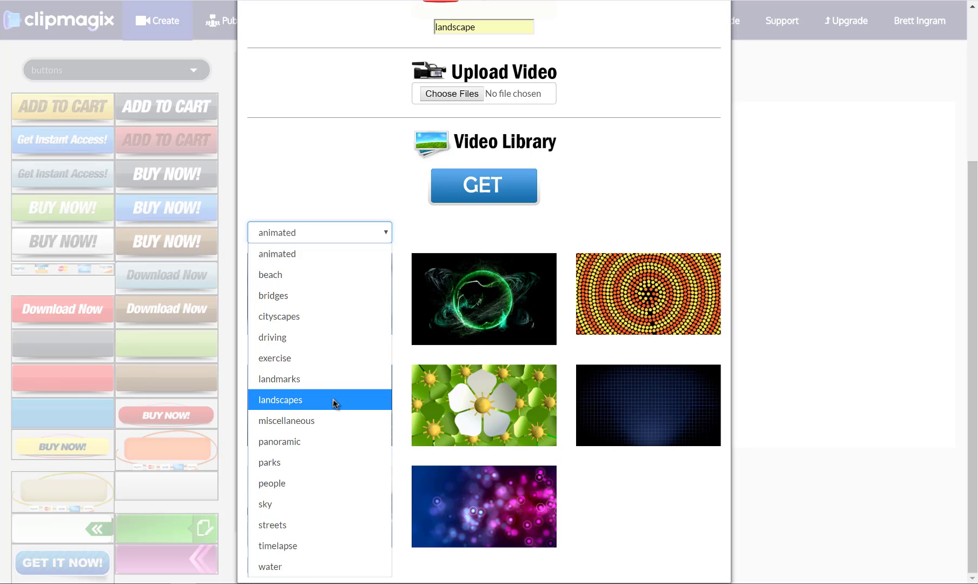
- Open the purple sunset lake video from the landscapes category of the video library and briefly preview it
left_click(332, 399)
scroll(632, 327, "down", 3)
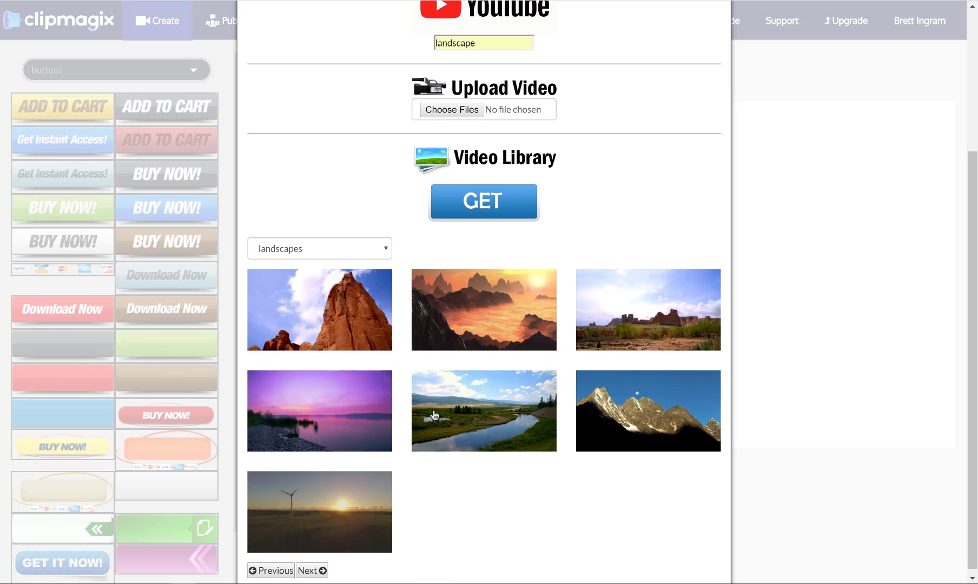
left_click(323, 410)
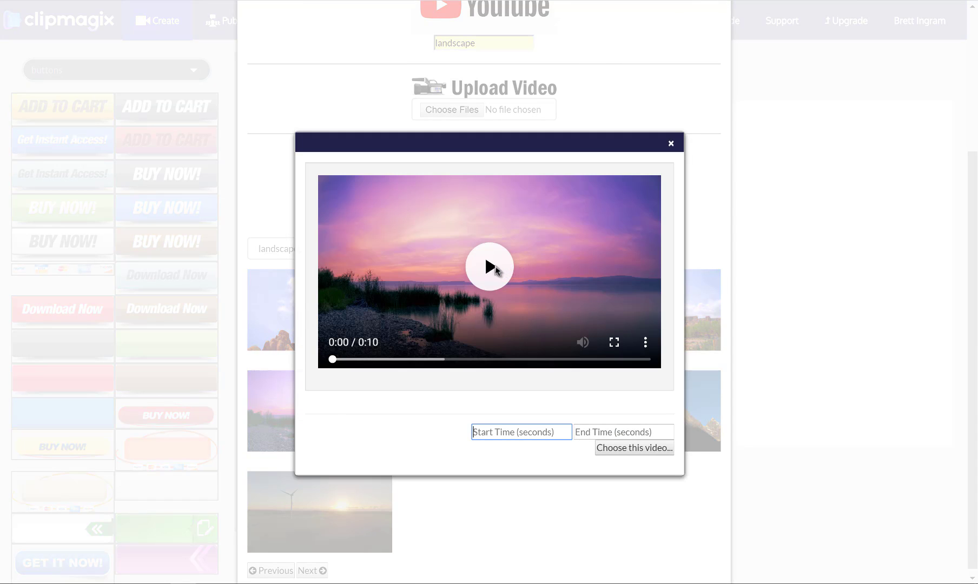
left_click(495, 266)
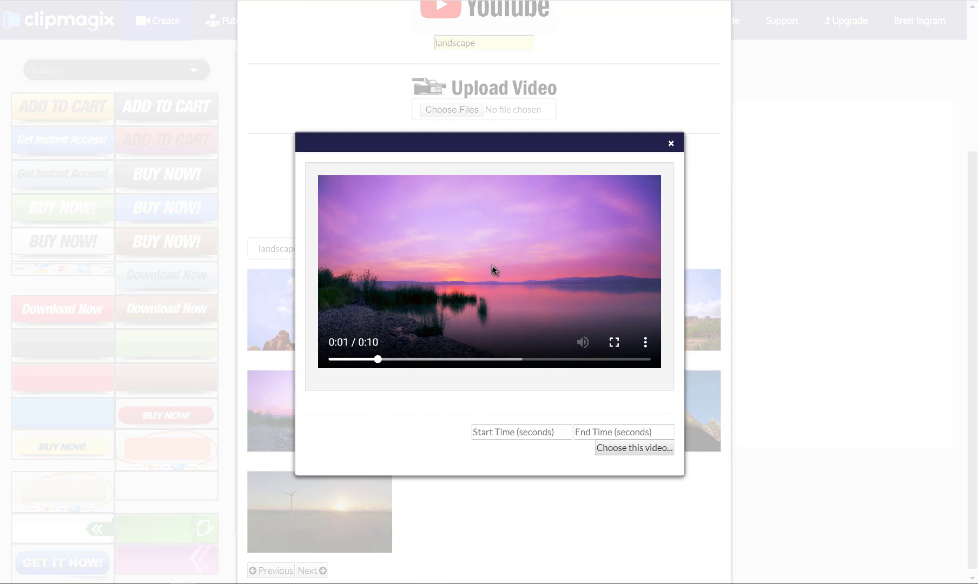
left_click(492, 265)
- Set the clip's start time to 1 second and end time to 6 seconds, and choose this video
left_click(528, 433)
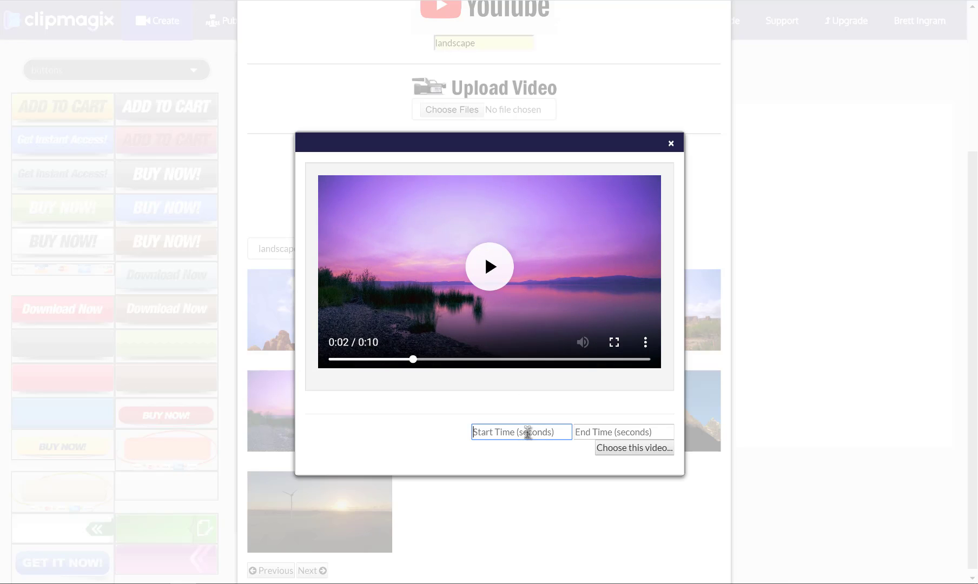
type("1")
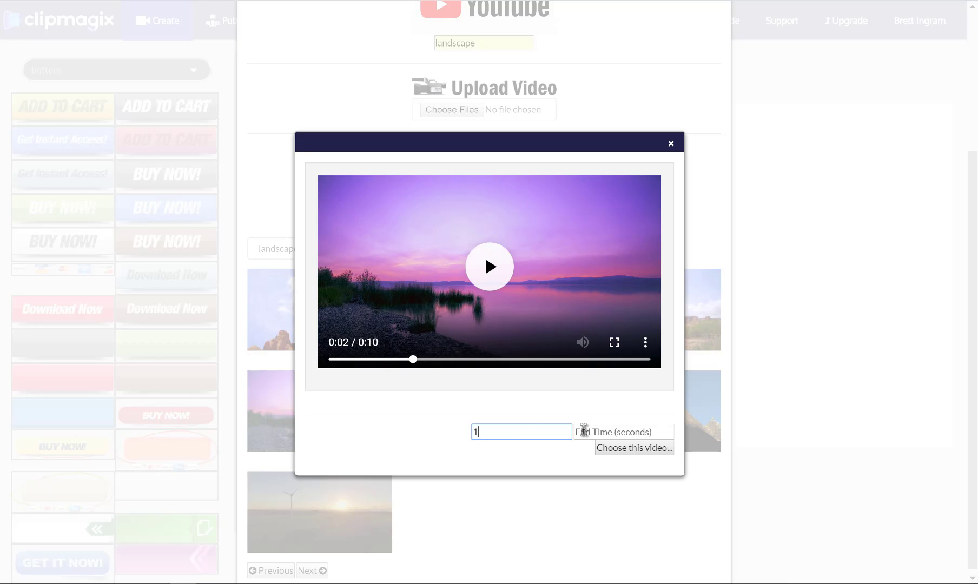
left_click(619, 432)
type("6")
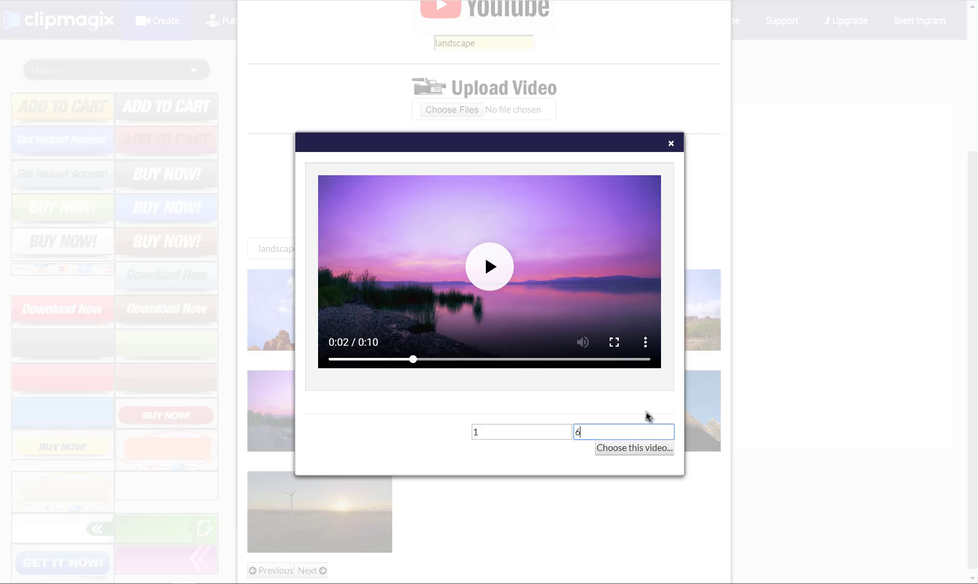
left_click(636, 447)
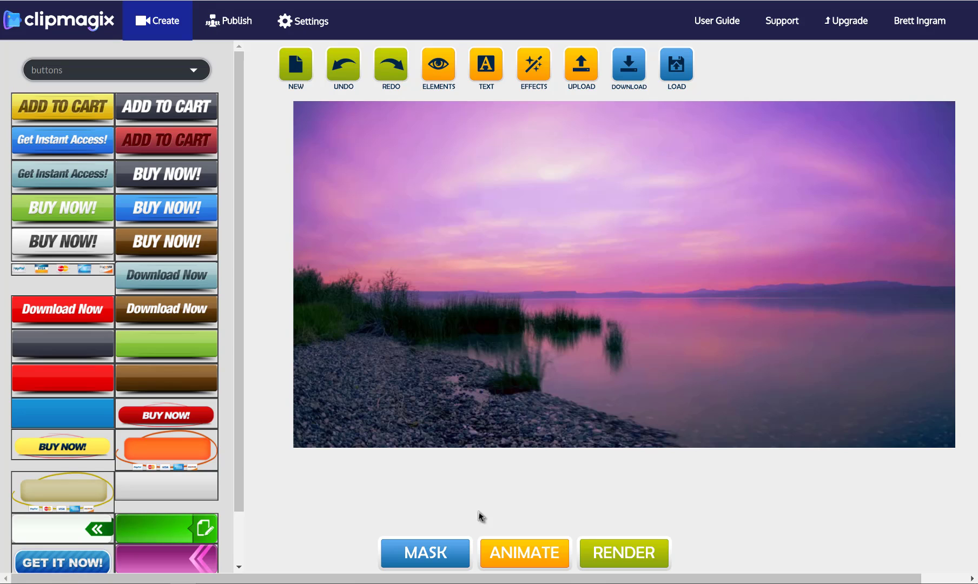
- Start a mask and paint horizontal strokes across the sky using a medium, a wide and a very thin path width
left_click(437, 553)
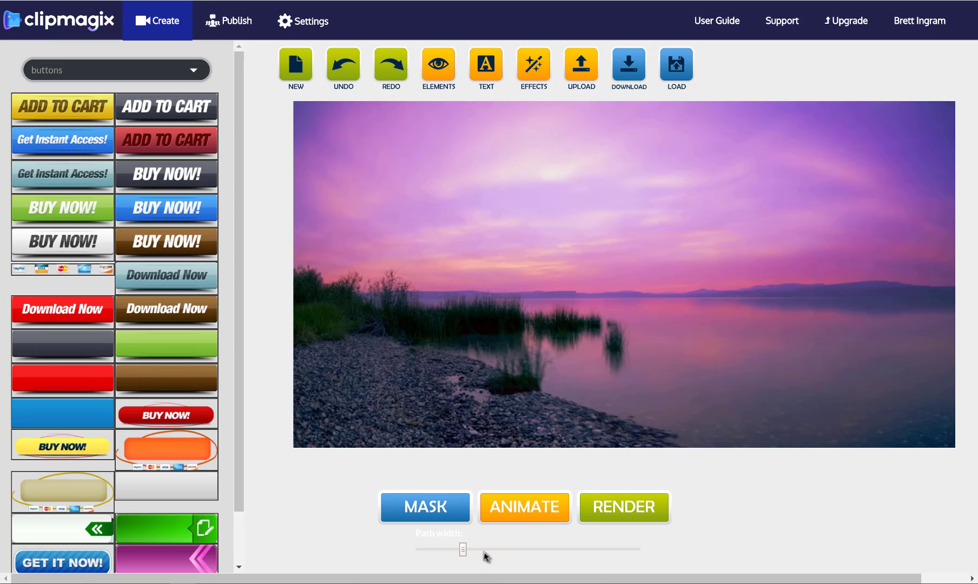
left_click_drag(486, 555, 602, 559)
left_click_drag(441, 177, 618, 179)
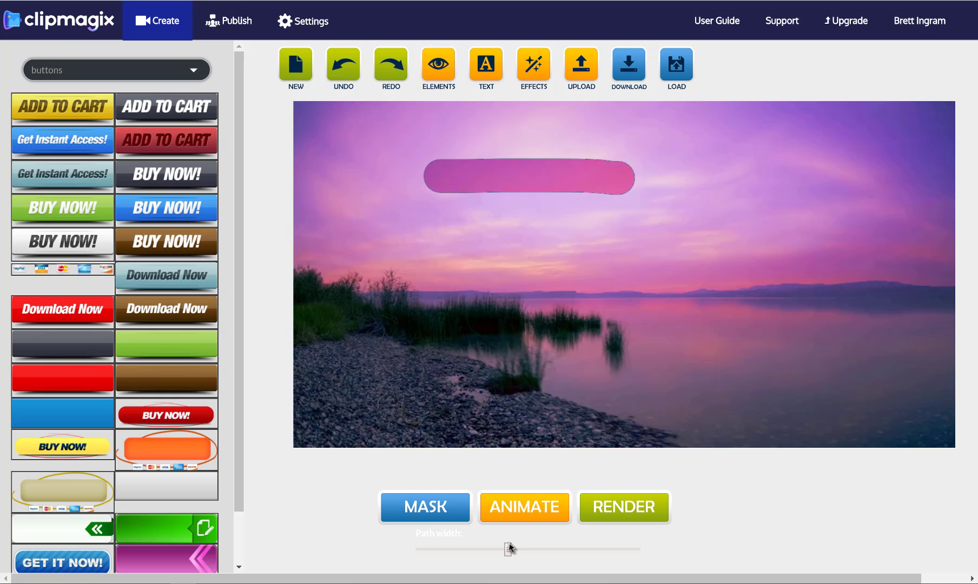
left_click(565, 550)
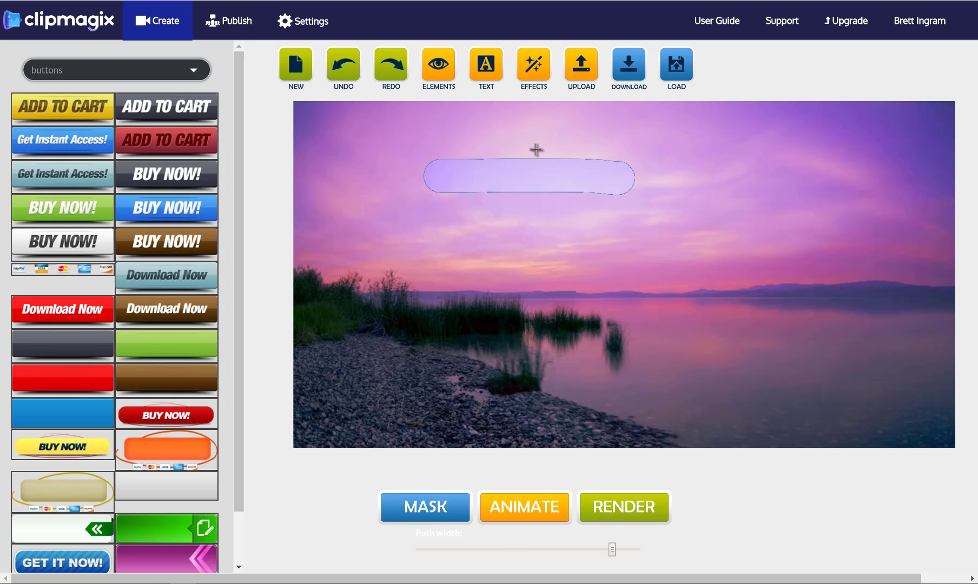
left_click_drag(537, 150, 841, 152)
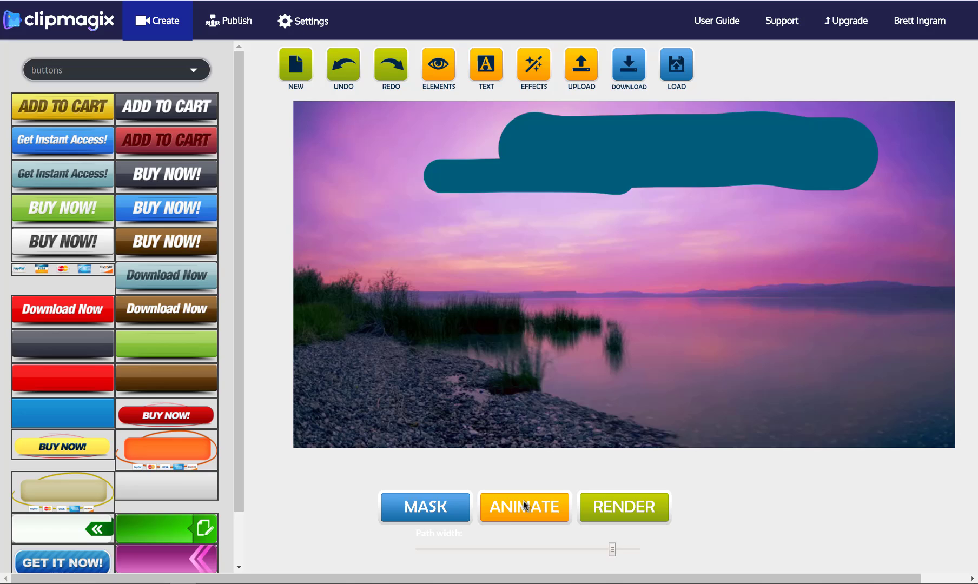
left_click(433, 550)
left_click_drag(441, 231, 659, 235)
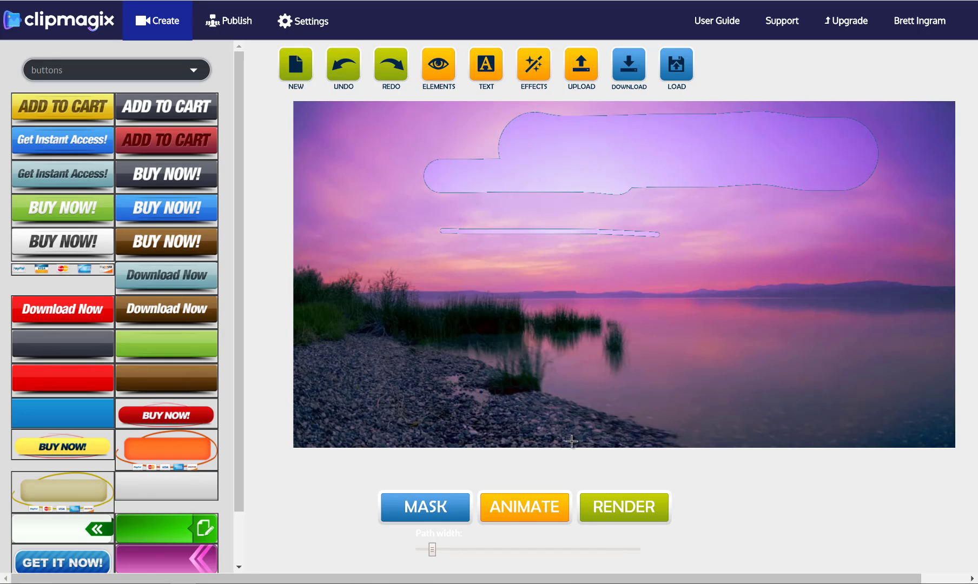
- Widen the mask path and paint over the whole sky down to the horizon, then finish masking
left_click(595, 549)
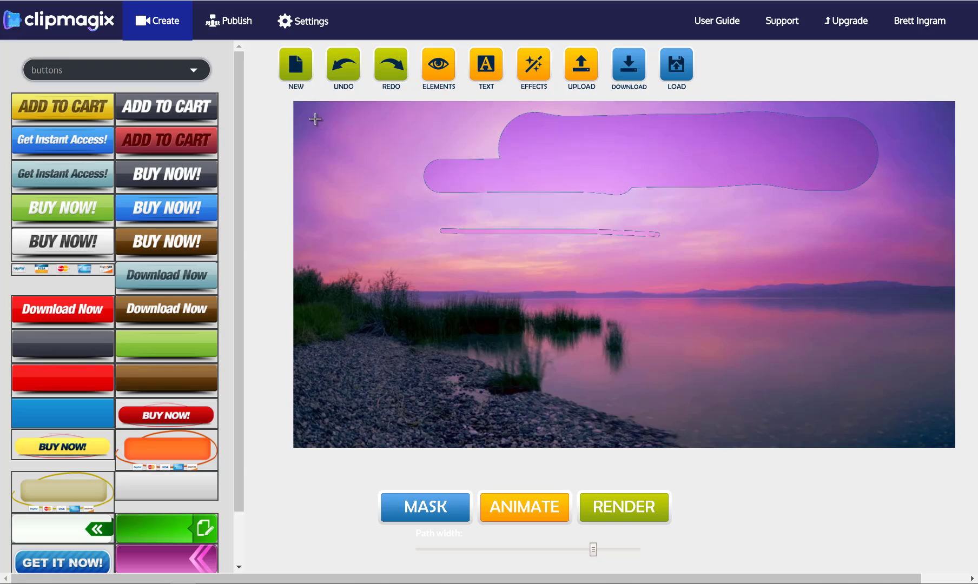
mouse_move(316, 119)
left_mouse_down()
mouse_move(304, 116)
mouse_move(532, 133)
mouse_move(935, 128)
mouse_move(954, 161)
mouse_move(776, 183)
mouse_move(368, 169)
mouse_move(304, 189)
mouse_move(380, 218)
mouse_move(621, 218)
mouse_move(831, 202)
mouse_move(974, 208)
mouse_move(942, 233)
mouse_move(833, 241)
mouse_move(320, 224)
mouse_move(310, 233)
mouse_move(323, 256)
mouse_move(379, 264)
mouse_move(957, 262)
left_mouse_up()
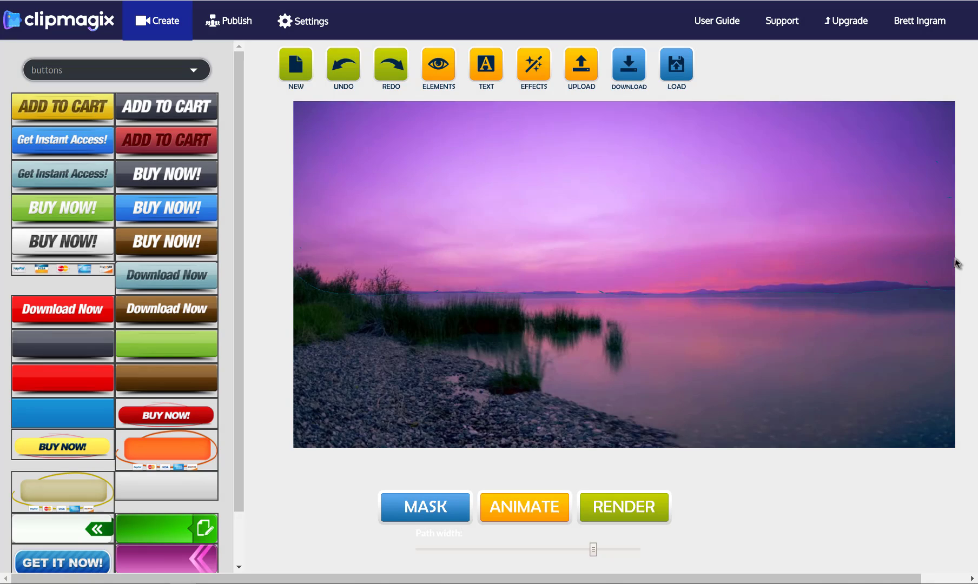
left_click(353, 66)
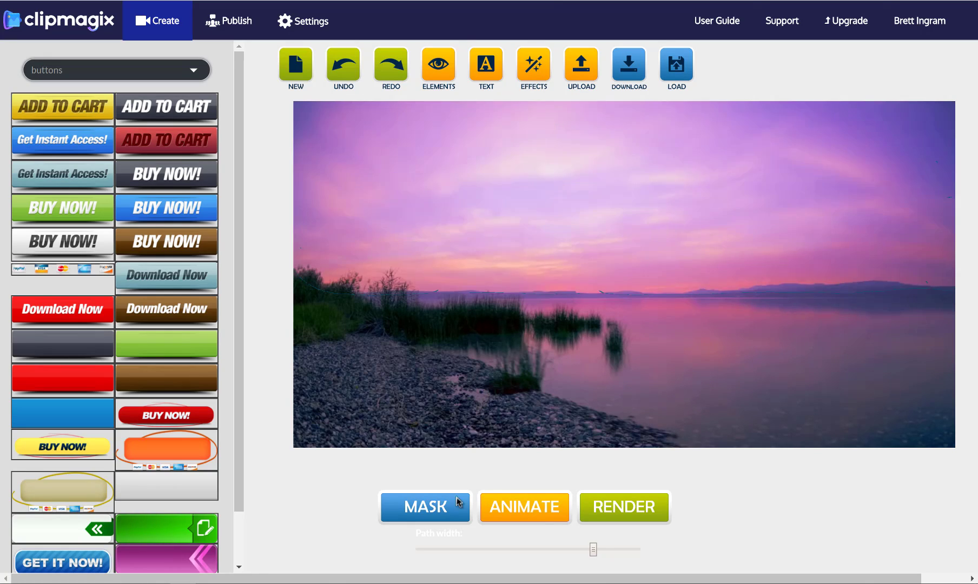
left_click(431, 510)
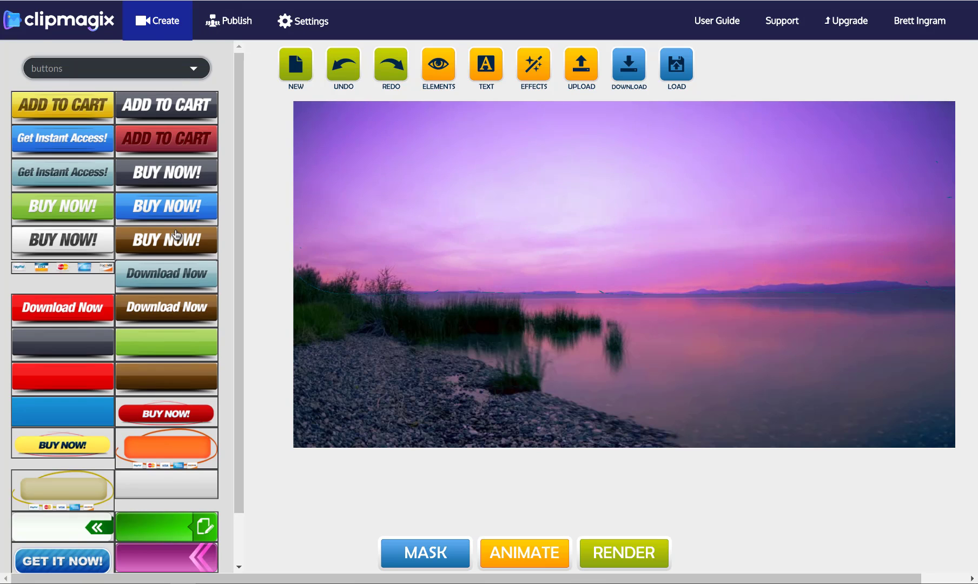
- Add the blue BUY NOW! button element and place it near the lower middle of the picture, over the shoreline
scroll(177, 232, "down", 1)
scroll(177, 231, "up", 1)
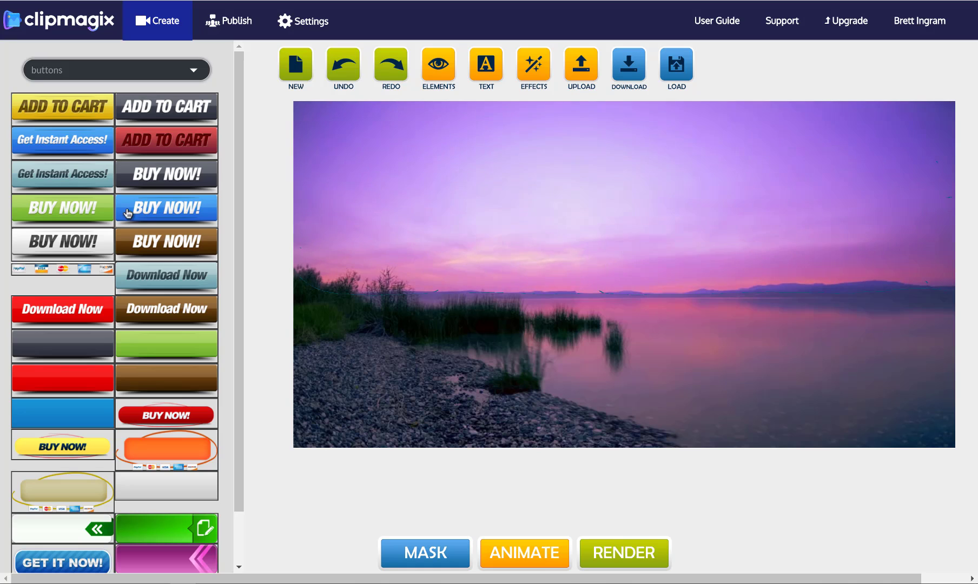
left_click(144, 212)
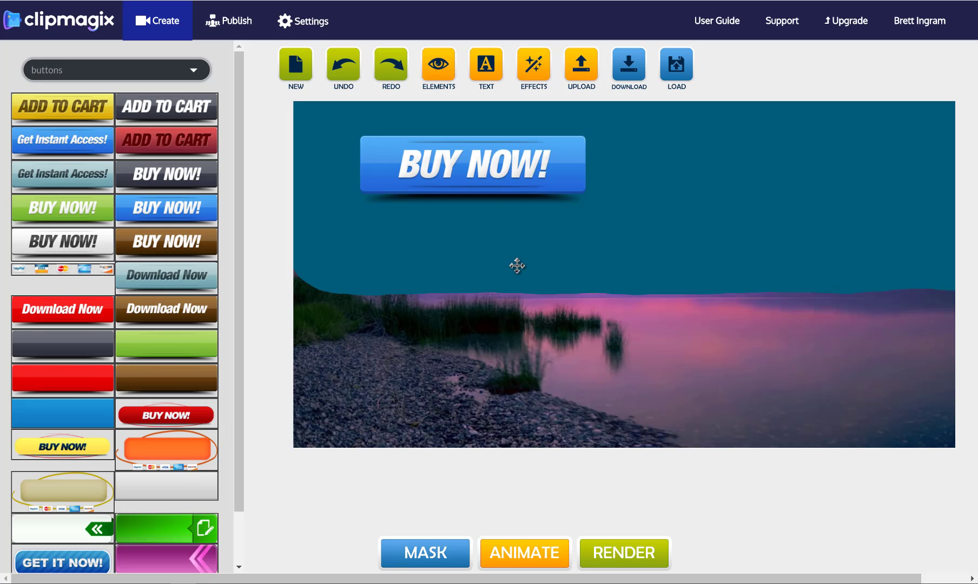
left_click_drag(487, 166, 631, 387)
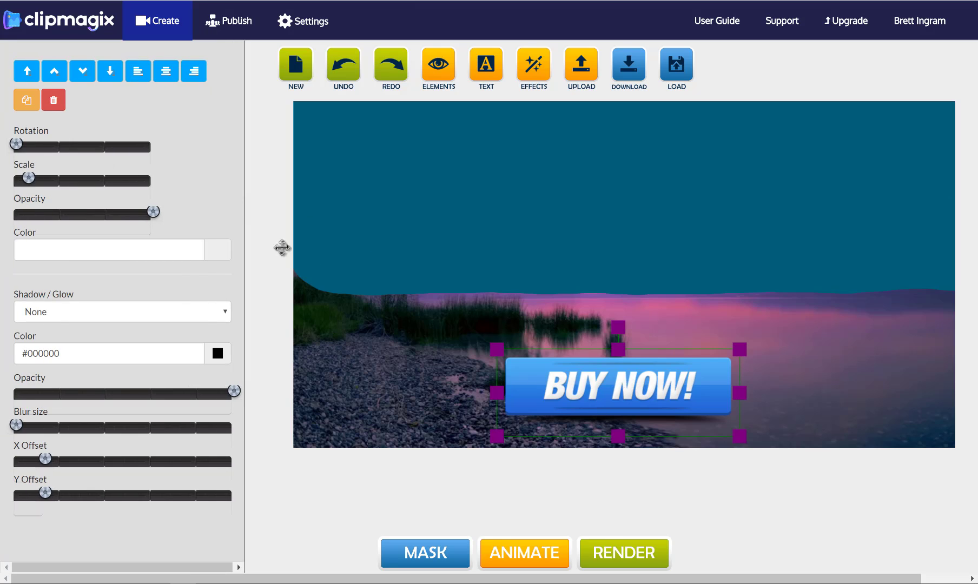
- Scale the BUY NOW! button to 0.9 and check the available shadow and glow types
left_click_drag(18, 145, 28, 180)
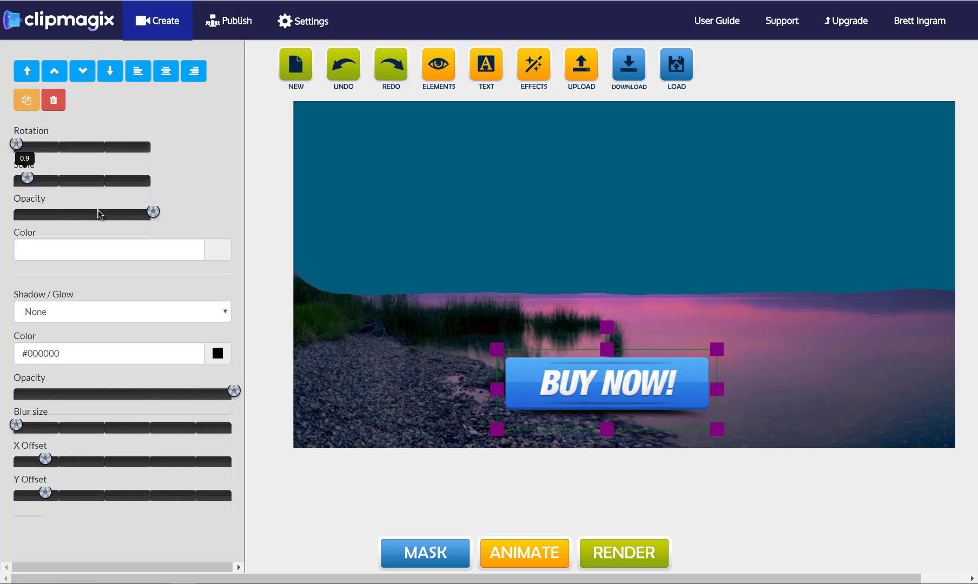
left_click_drag(111, 218, 162, 227)
left_click(219, 314)
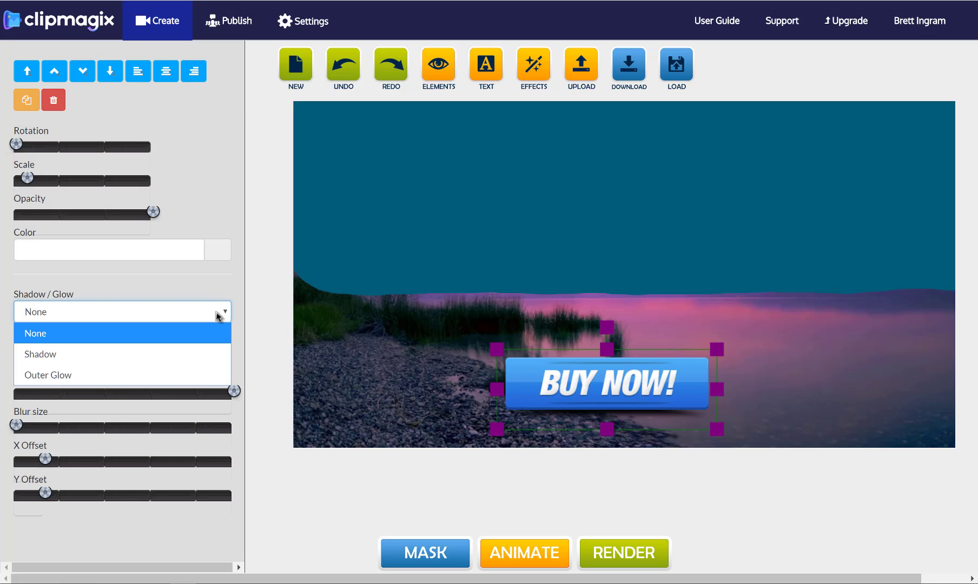
left_click(230, 294)
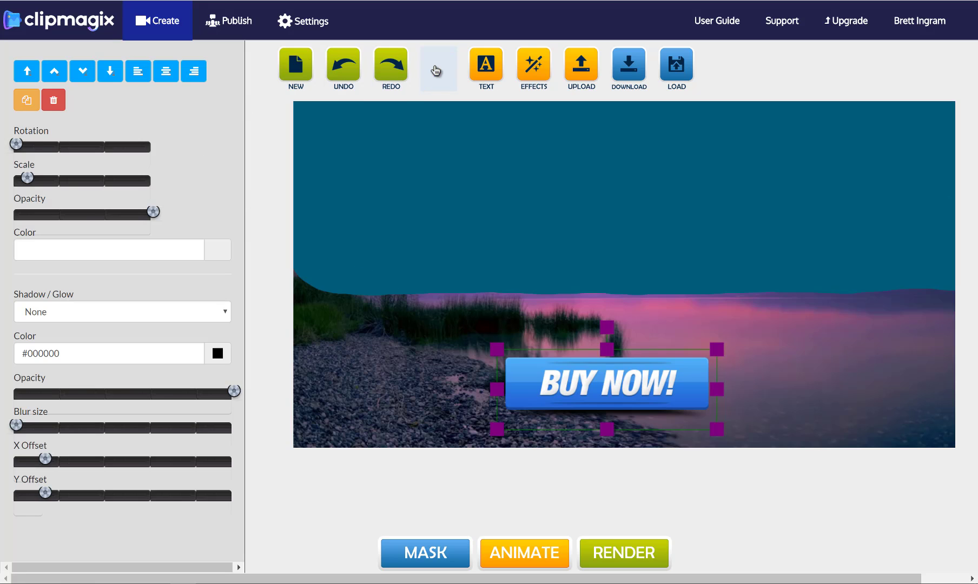
- Add the cake-topped shop from the icons category of the elements to the picture
left_click(437, 66)
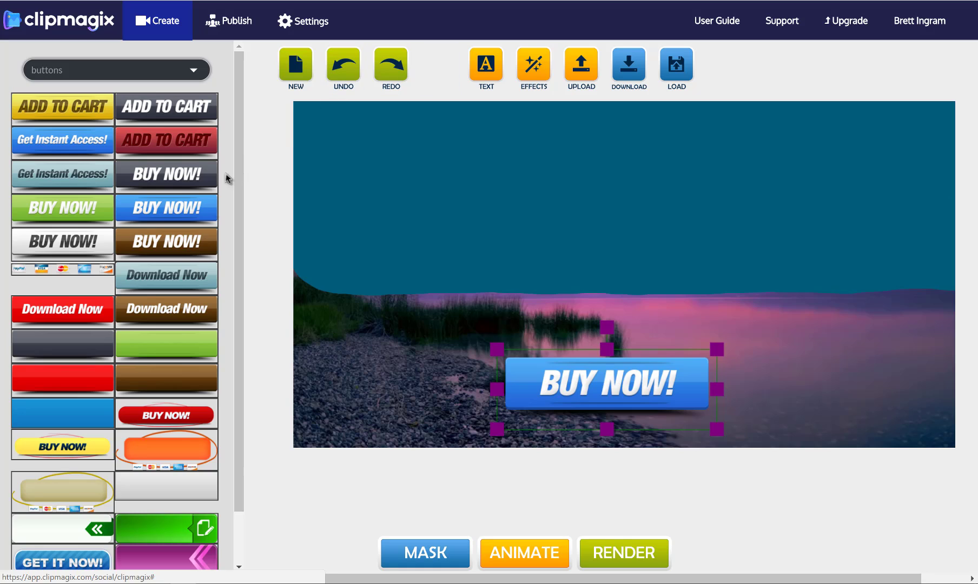
left_click(143, 73)
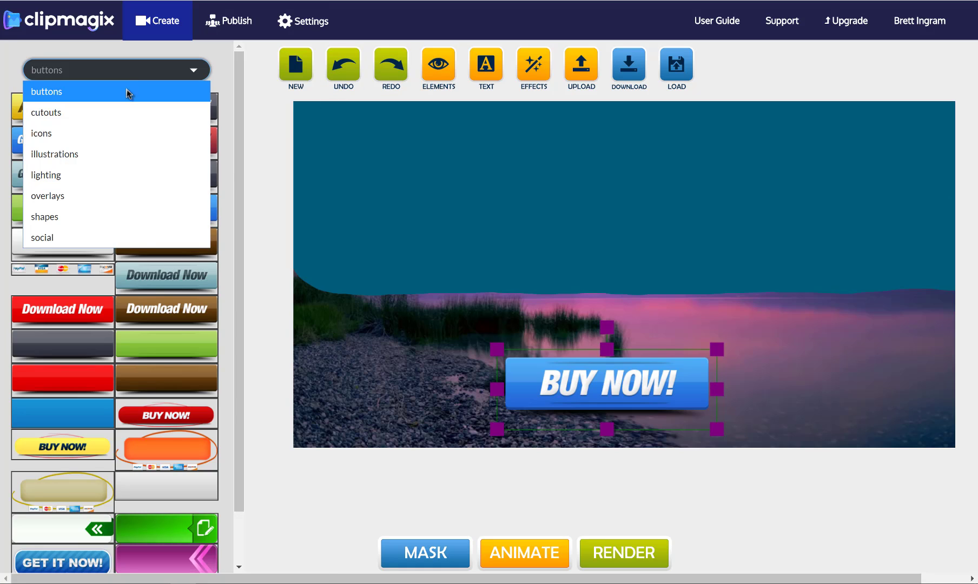
left_click(114, 134)
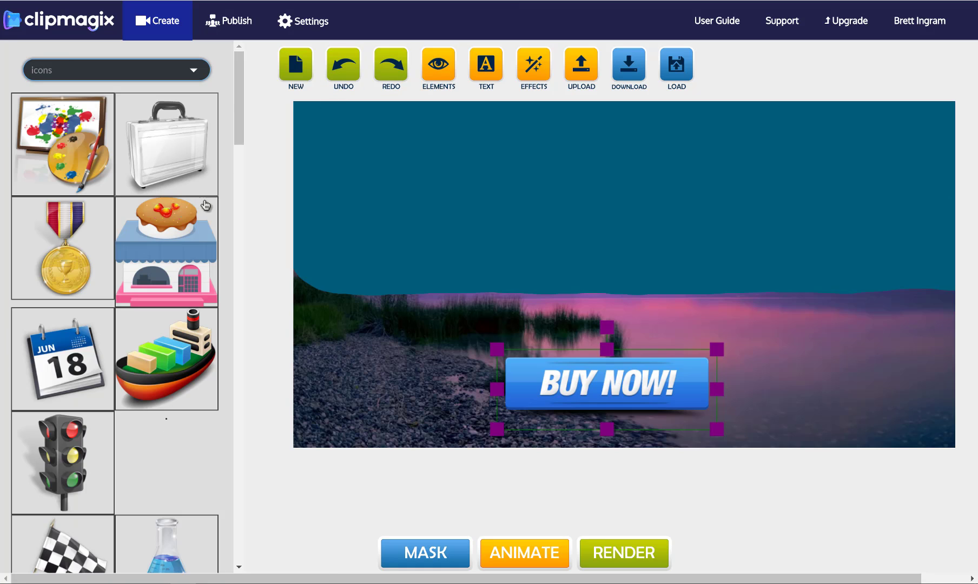
left_click(172, 260)
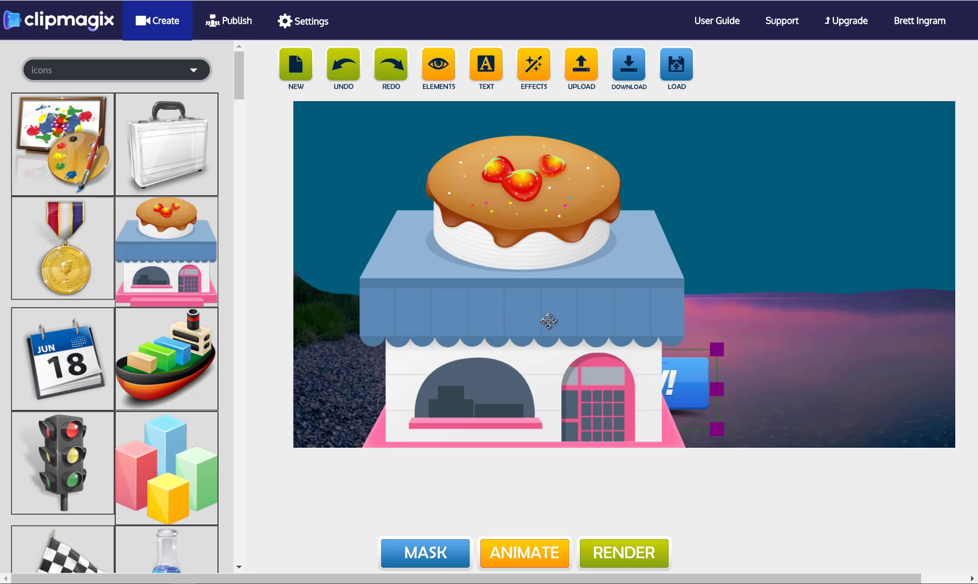
- Shrink the shop to about half its size and place it on the shore, layered behind the BUY NOW! button
left_click(508, 299)
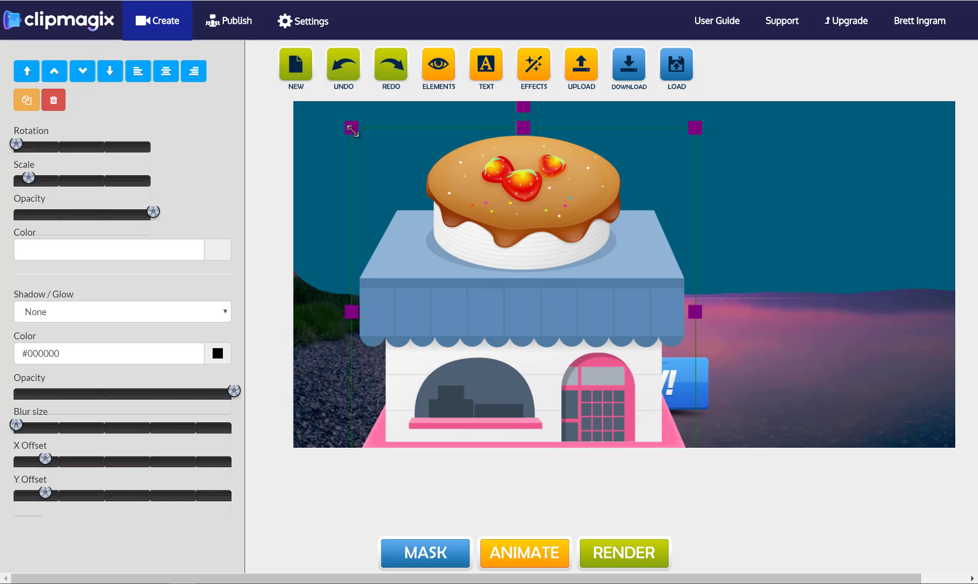
left_click_drag(434, 193, 521, 309)
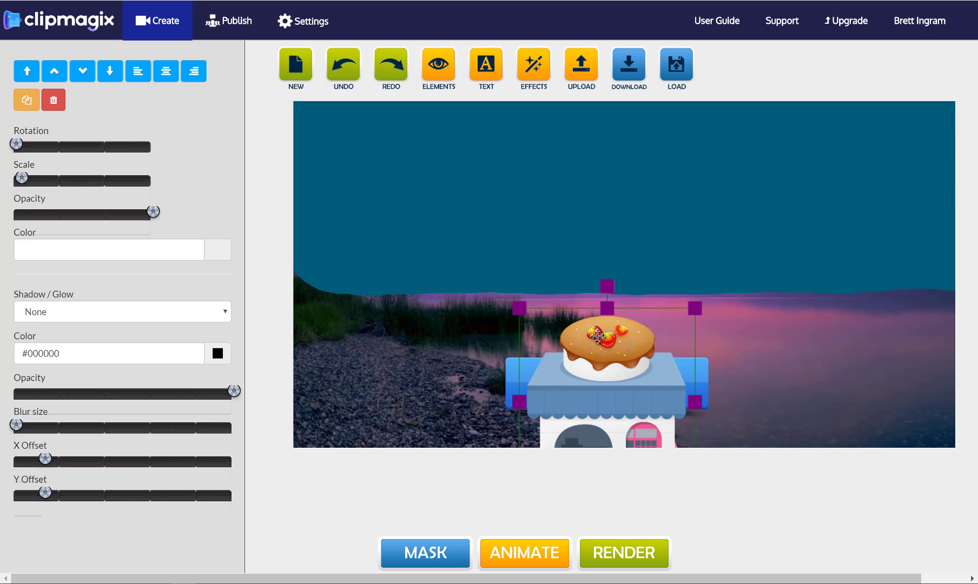
left_click_drag(612, 385, 531, 312)
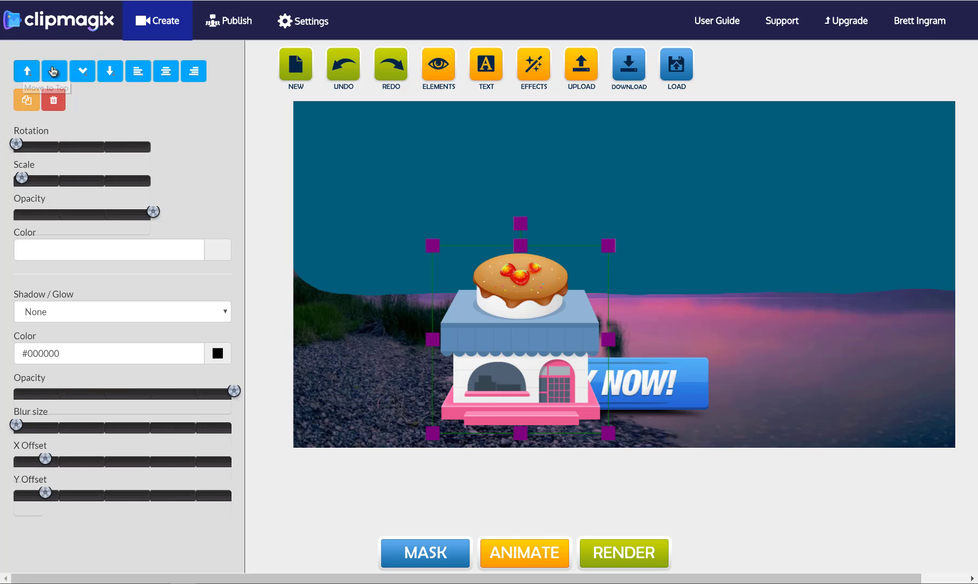
left_click(80, 73)
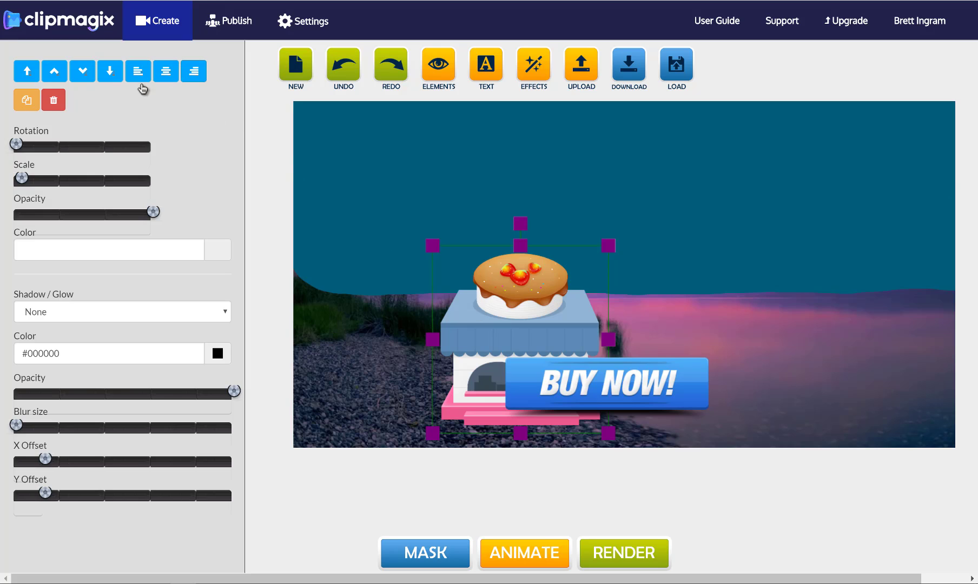
- Try a duplicate of the shop over the right part of the lake and delete that copy
left_click(28, 103)
left_click_drag(533, 287, 752, 205)
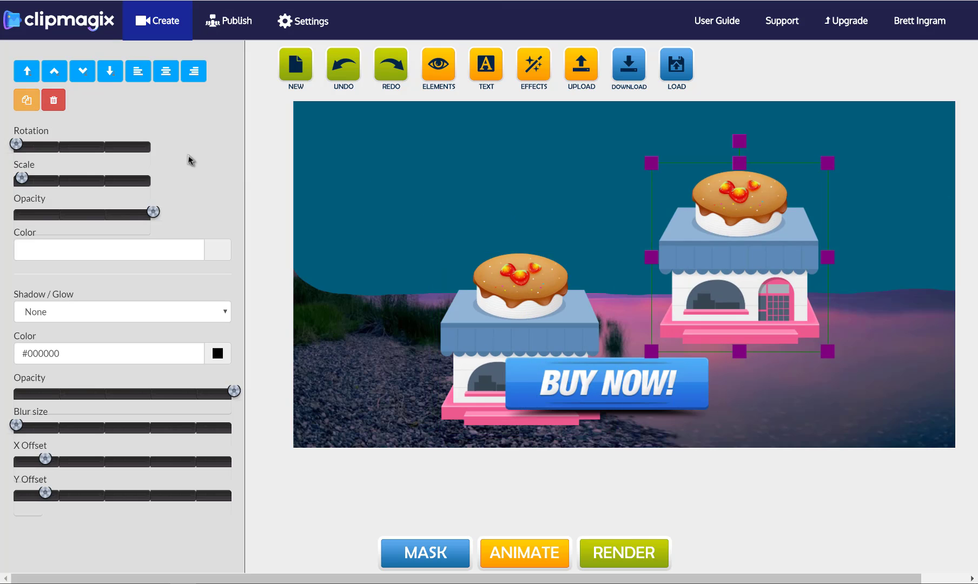
left_click(61, 106)
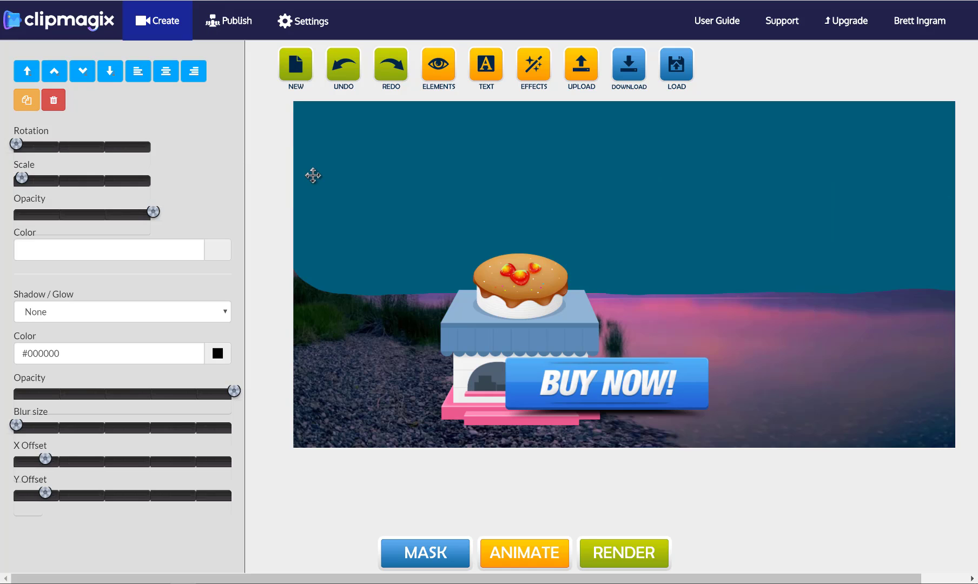
- Add the pale yellow haze from the overlays category of the elements and fit it over the whole picture
left_click(438, 78)
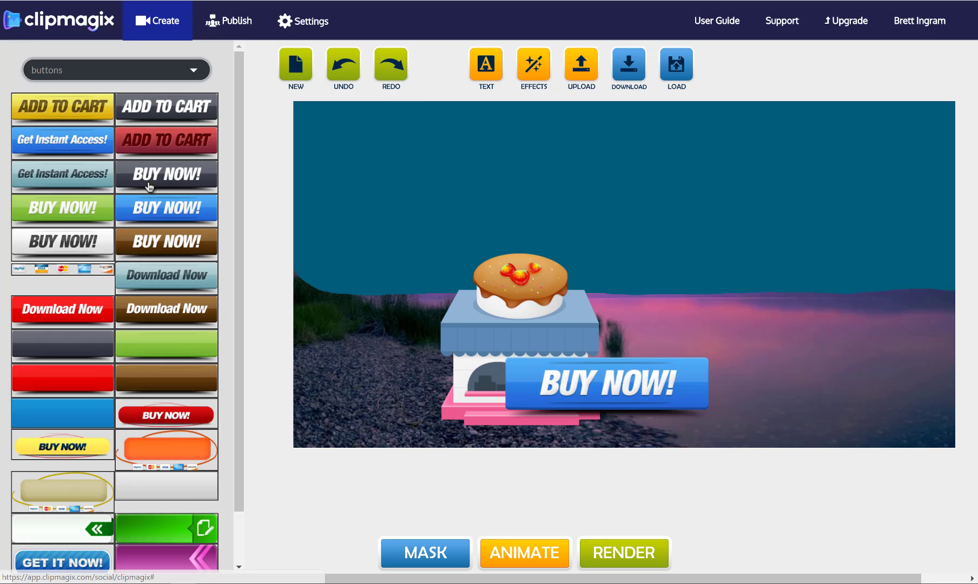
left_click(123, 72)
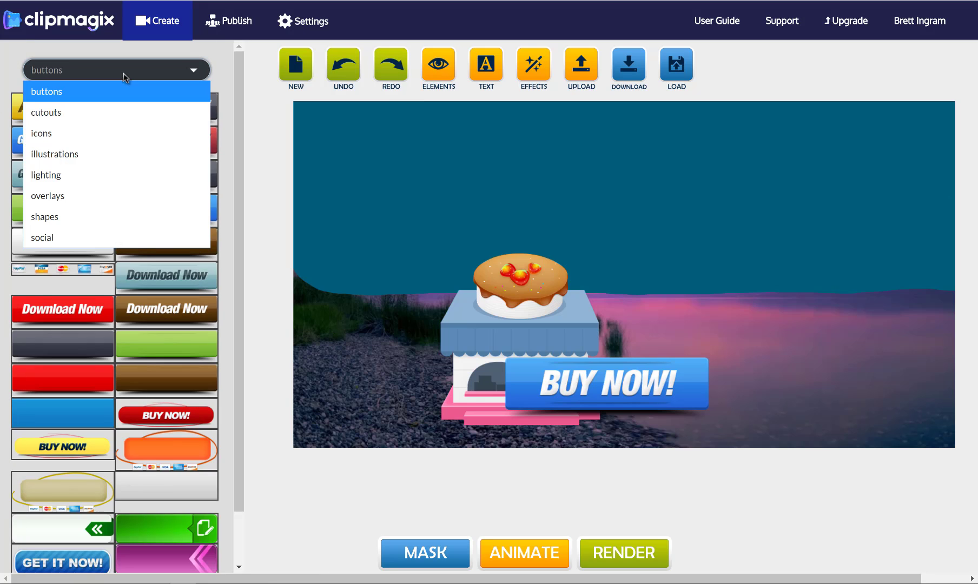
left_click(89, 197)
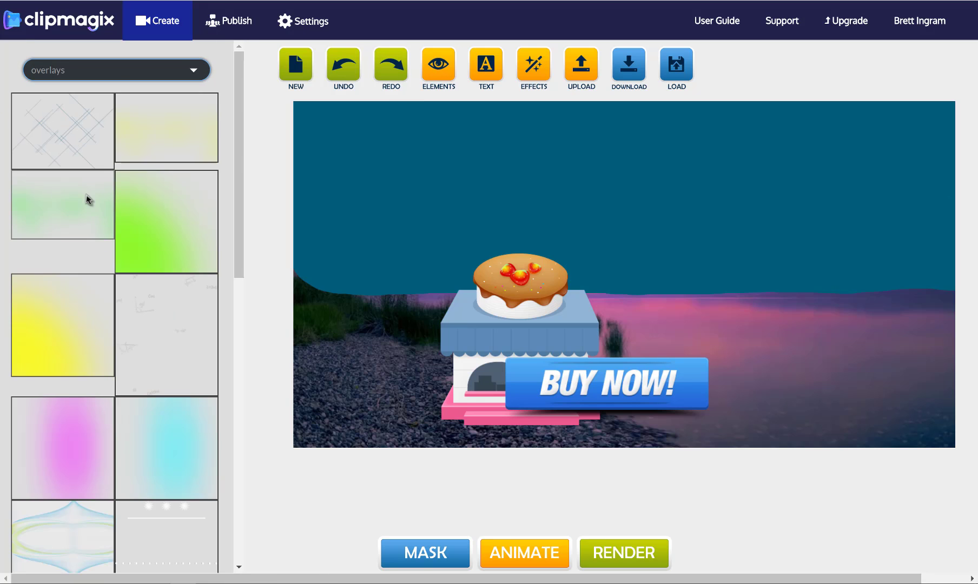
left_click(182, 136)
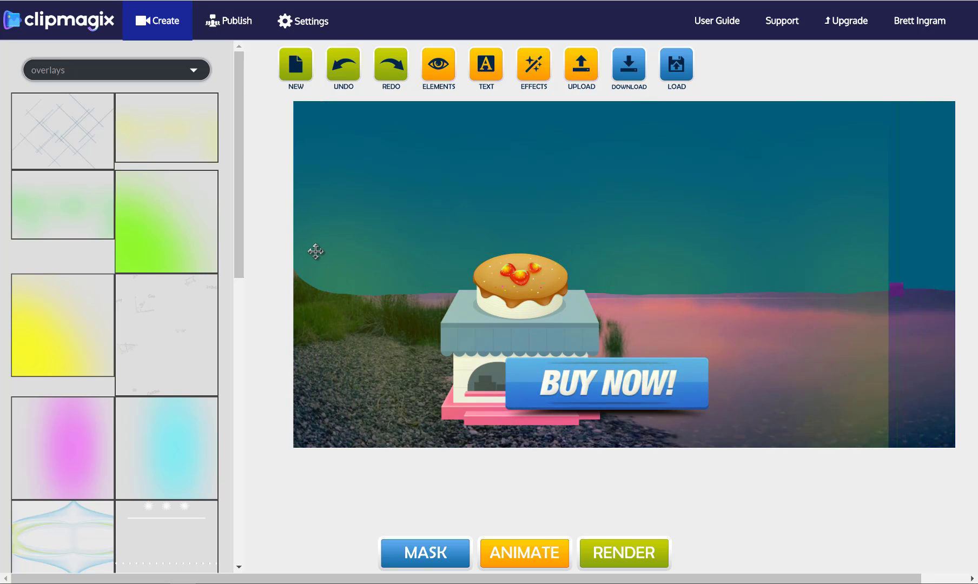
left_click(791, 255)
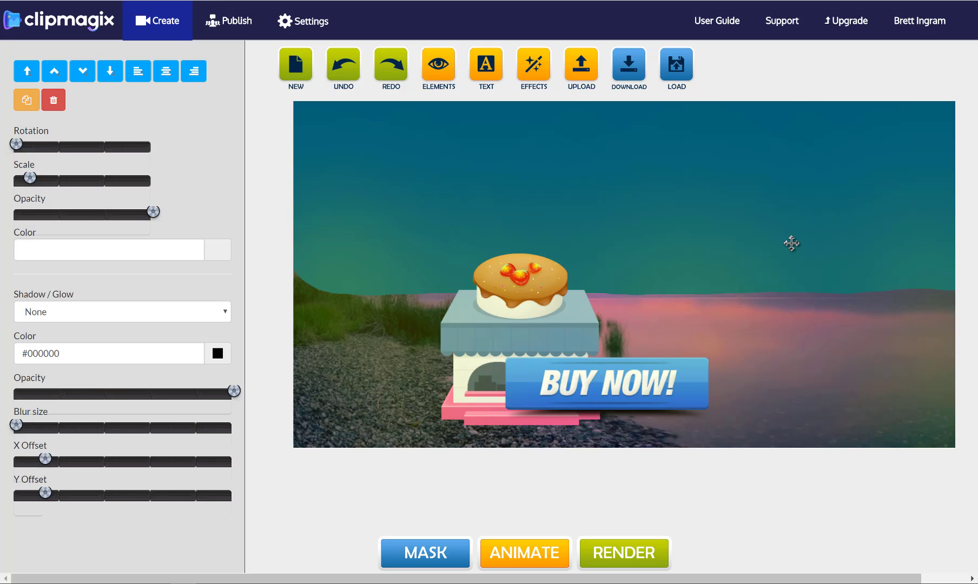
- Look through the social category of the elements for the available network icons
left_click(341, 68)
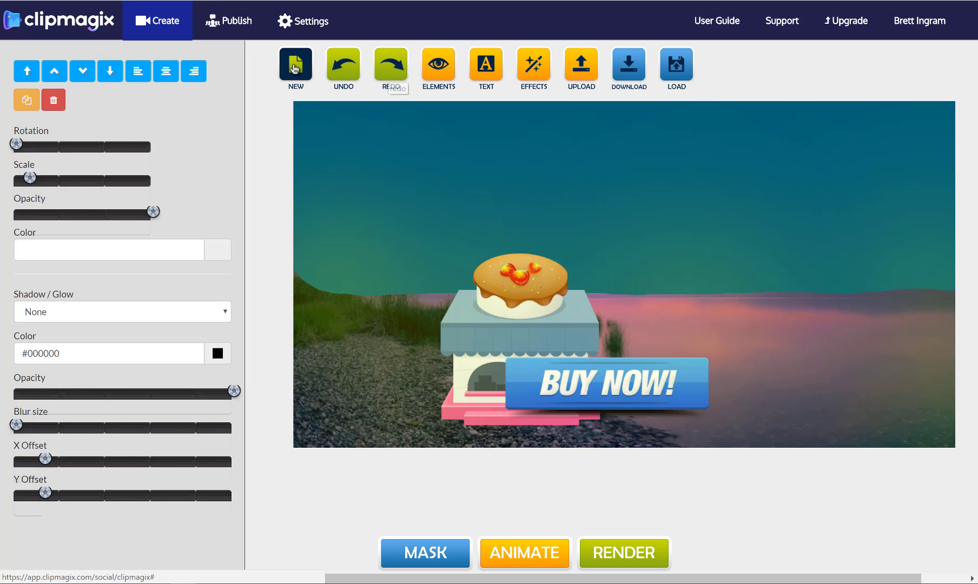
left_click(427, 76)
left_click(184, 73)
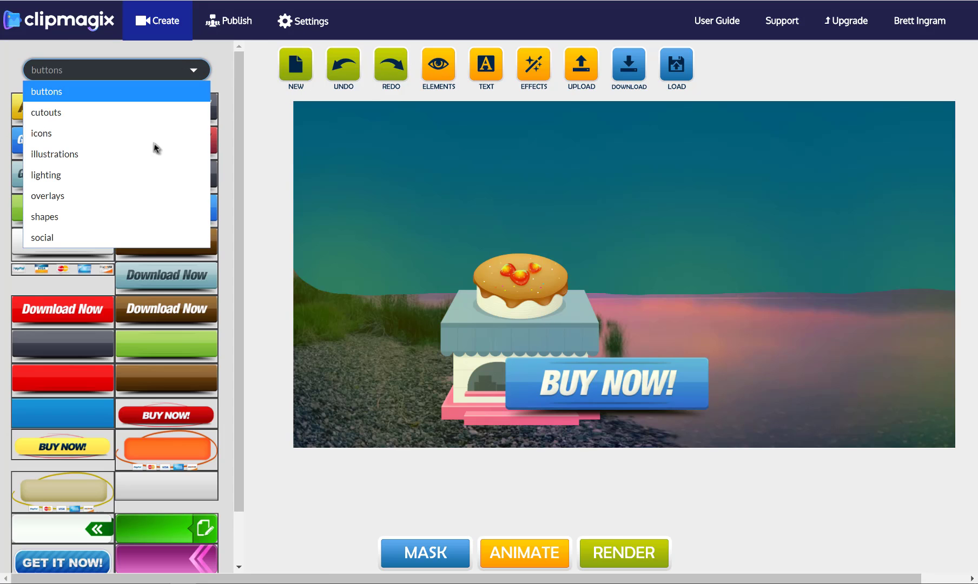
left_click(107, 232)
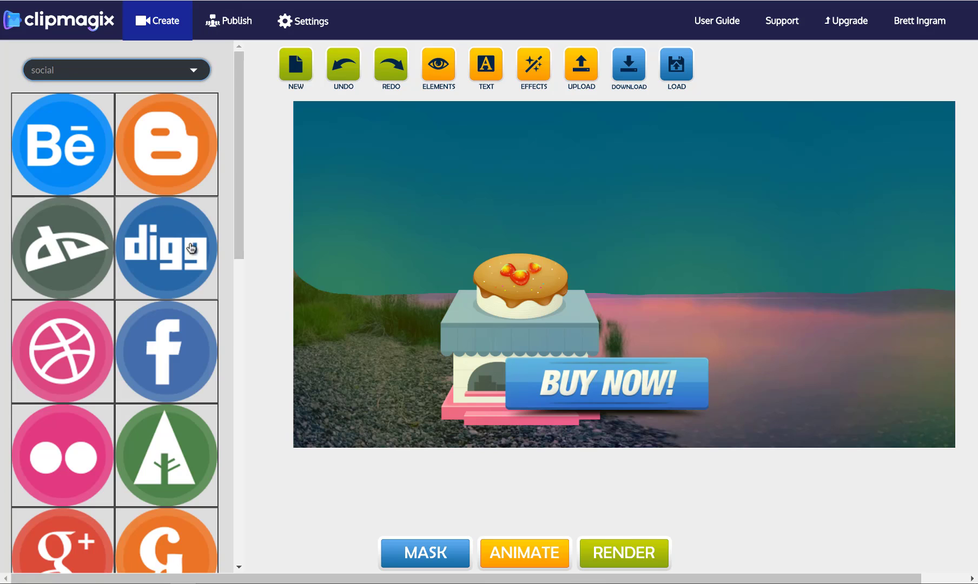
- Add a text element in the sky above the shop and change its wording to "whatever text i want"
left_click(486, 65)
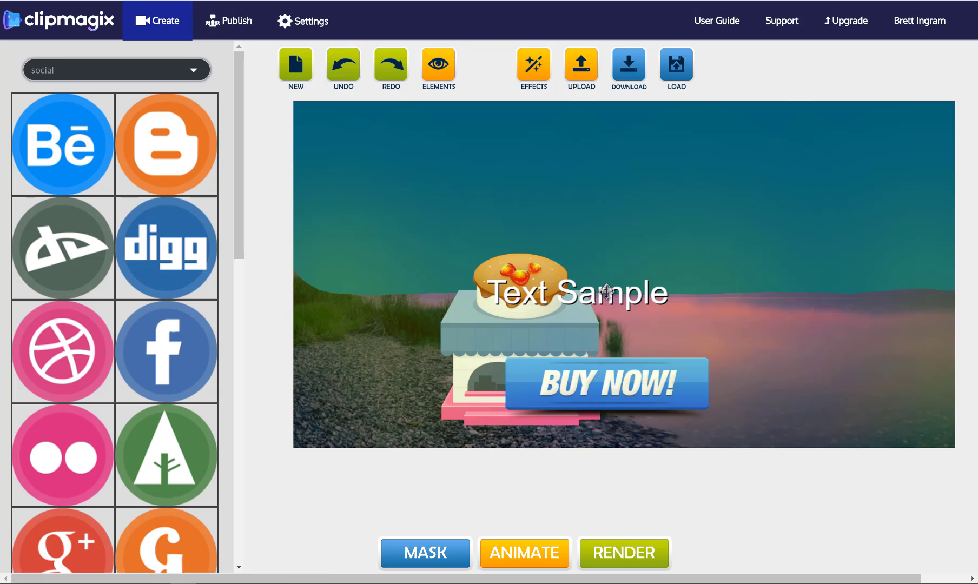
left_click_drag(601, 295, 568, 194)
left_click(569, 195)
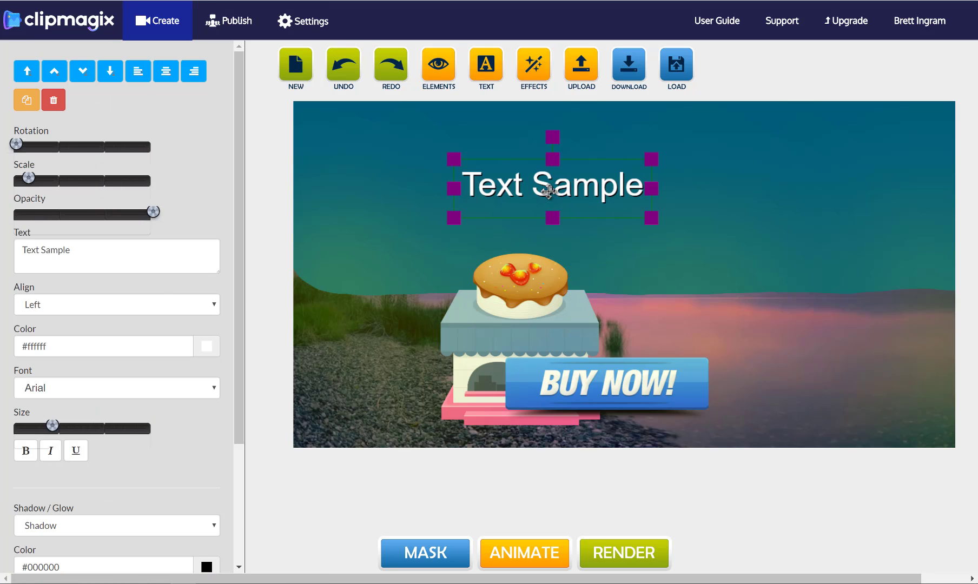
triple_click(23, 251)
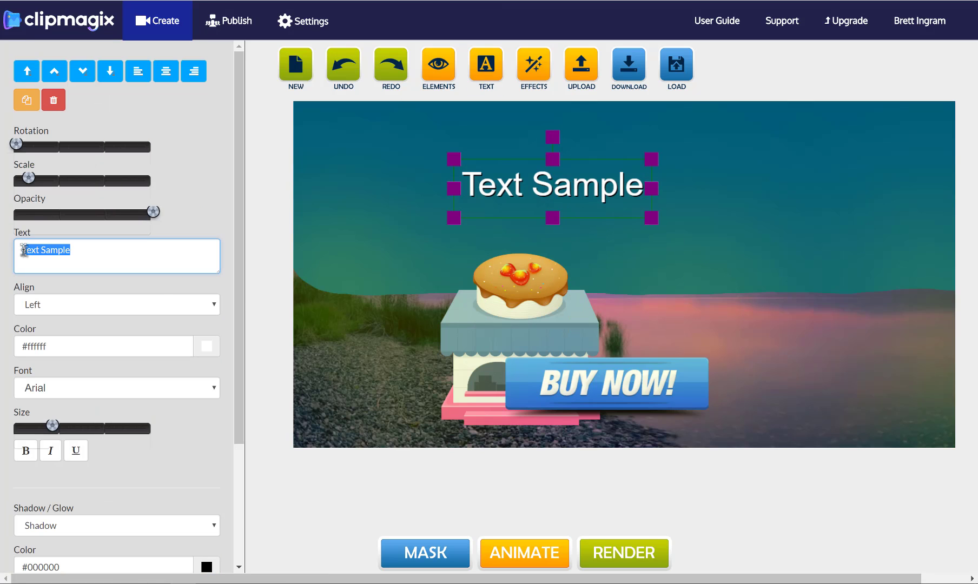
type("whatever")
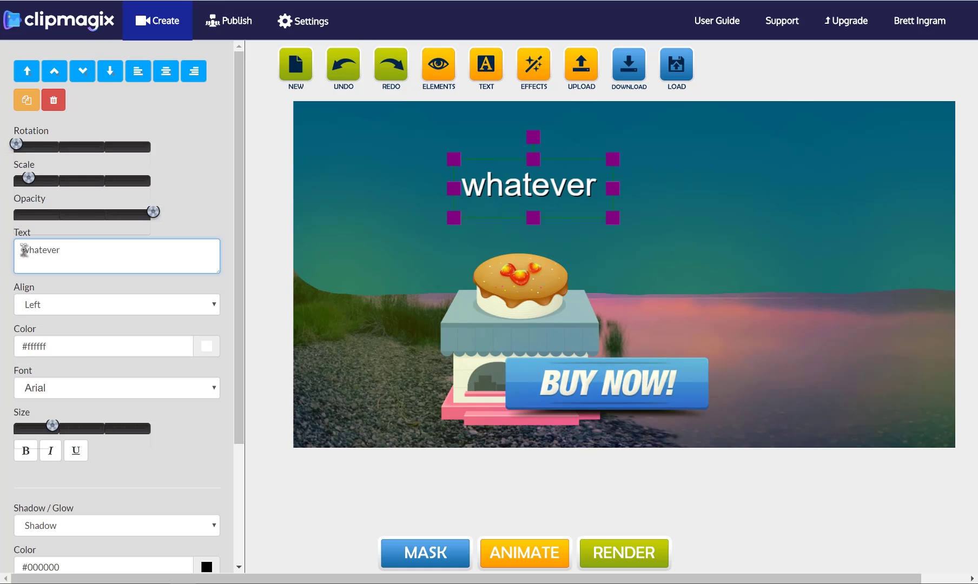
type(" text i want")
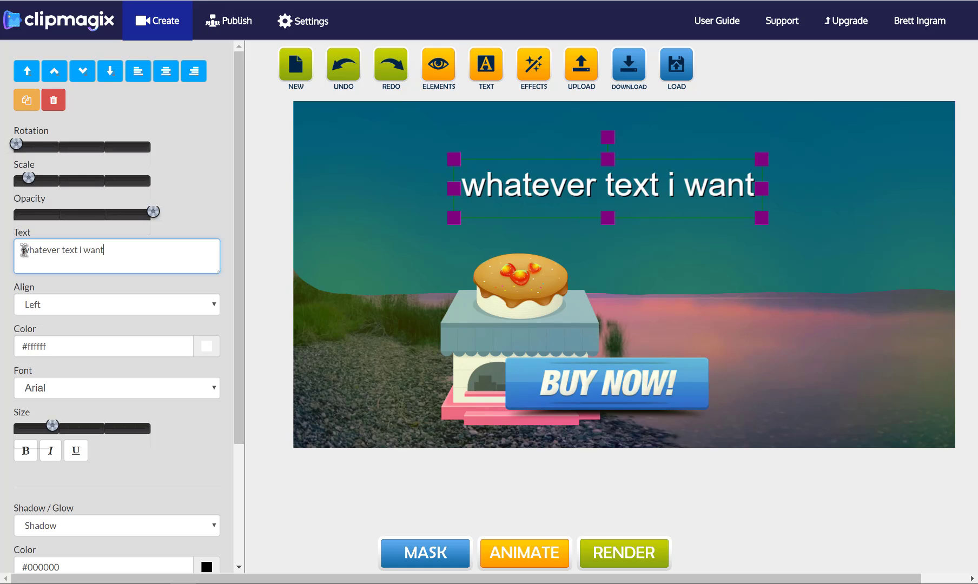
- Try a dark grey #524c4c color on the text
mouse_move(21, 150)
mouse_move(20, 150)
left_mouse_down()
mouse_move(30, 150)
mouse_move(16, 150)
left_mouse_up()
mouse_move(153, 213)
left_click(207, 350)
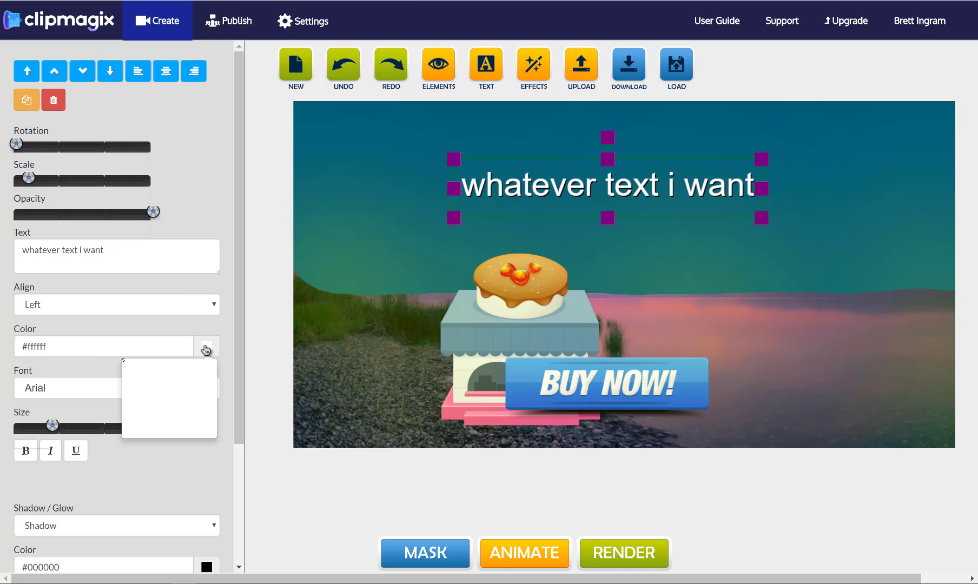
left_click_drag(134, 403, 128, 406)
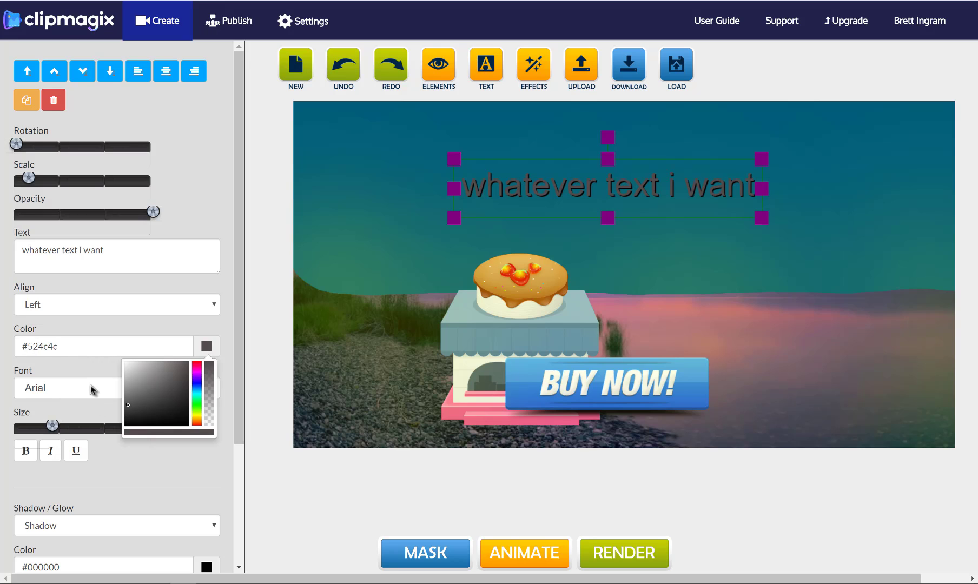
- Set the text's font to AlfaSlabOne-Regular and its color to white #ffffff
left_click(171, 394)
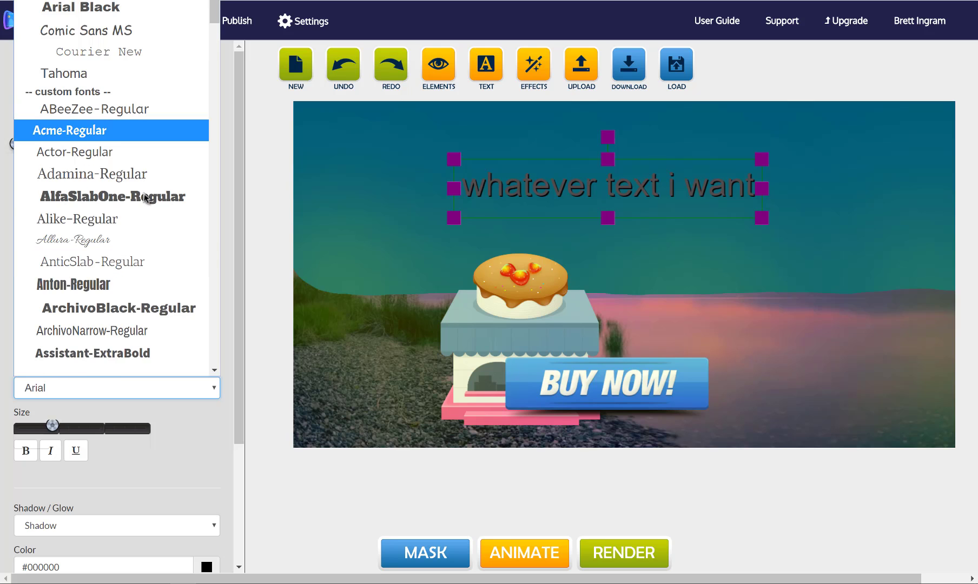
left_click(145, 197)
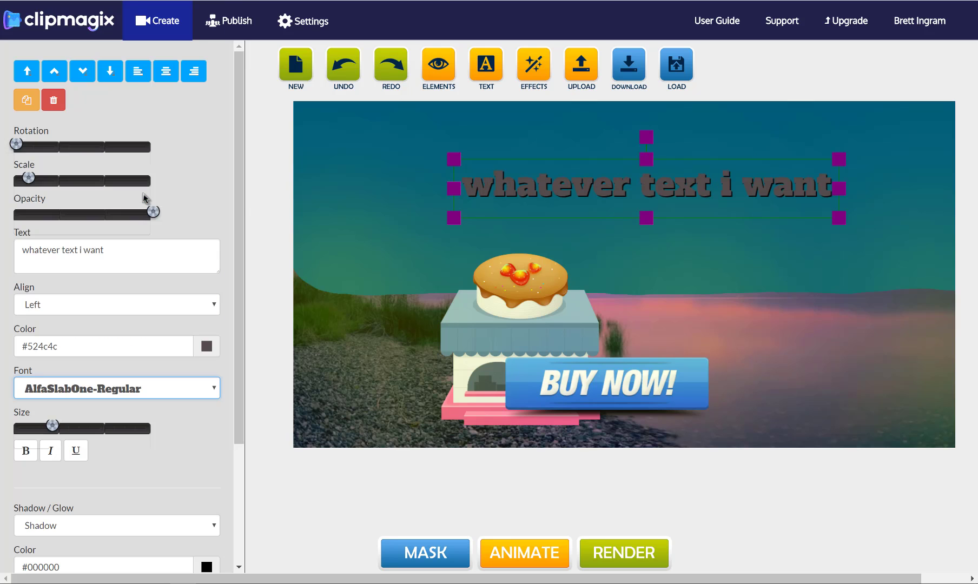
left_click(208, 347)
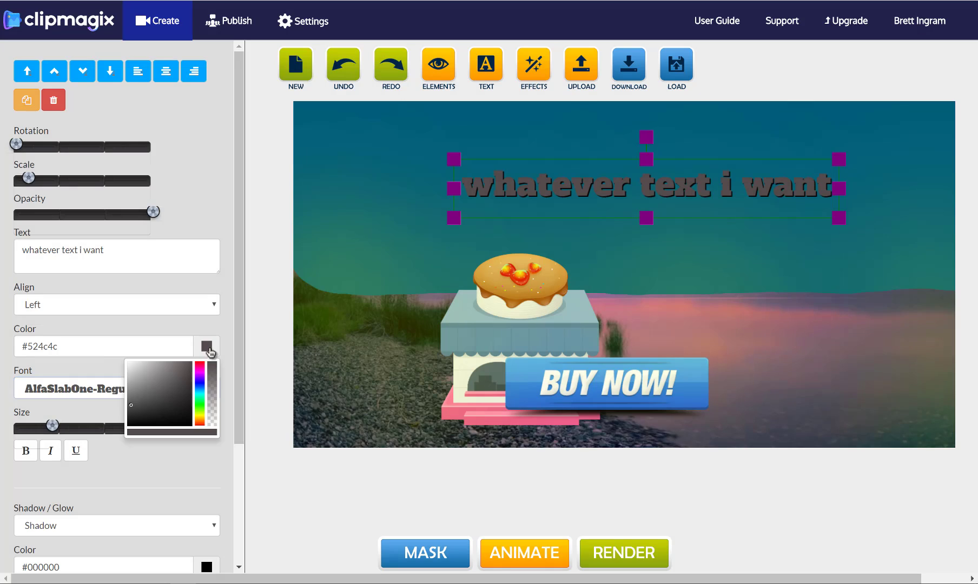
left_click_drag(133, 368, 120, 359)
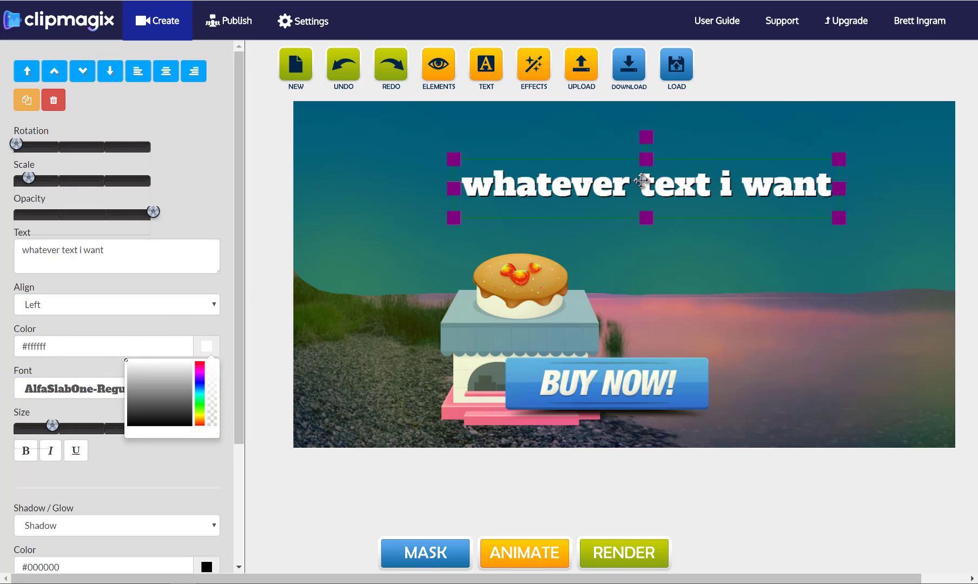
- Move the text up and left so it sits centered near the picture's upper edge, and check its shadow settings
left_click_drag(631, 189, 574, 160)
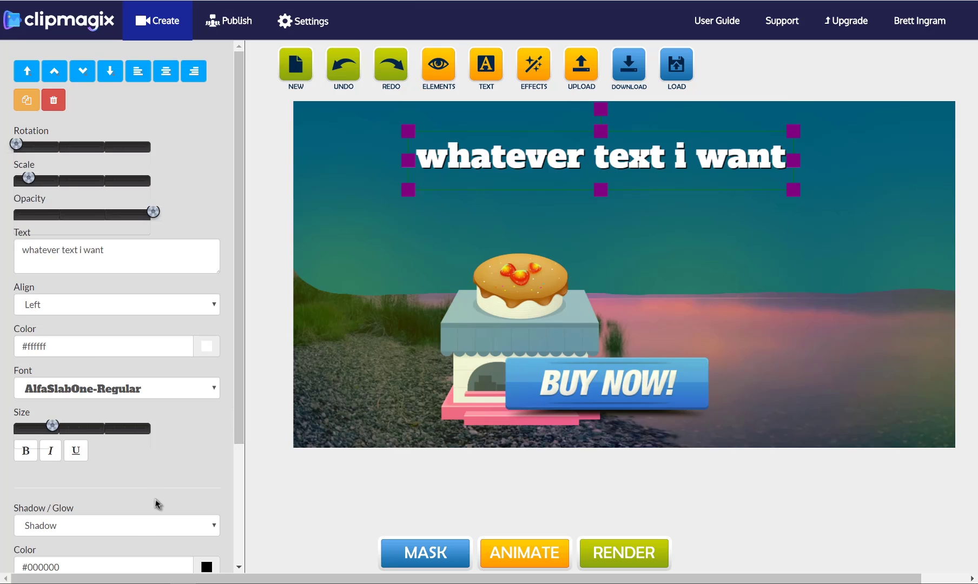
scroll(157, 504, "down", 3)
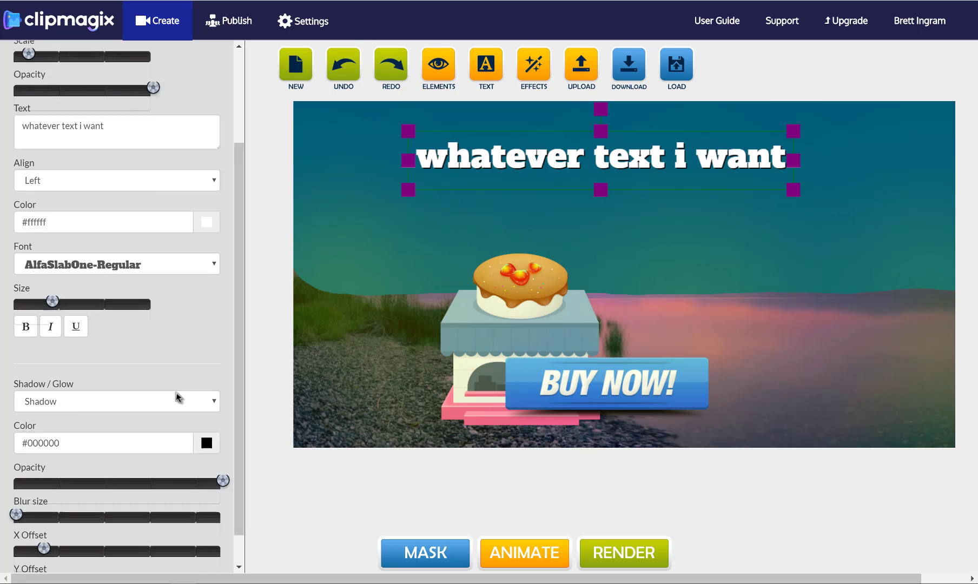
scroll(179, 398, "up", 3)
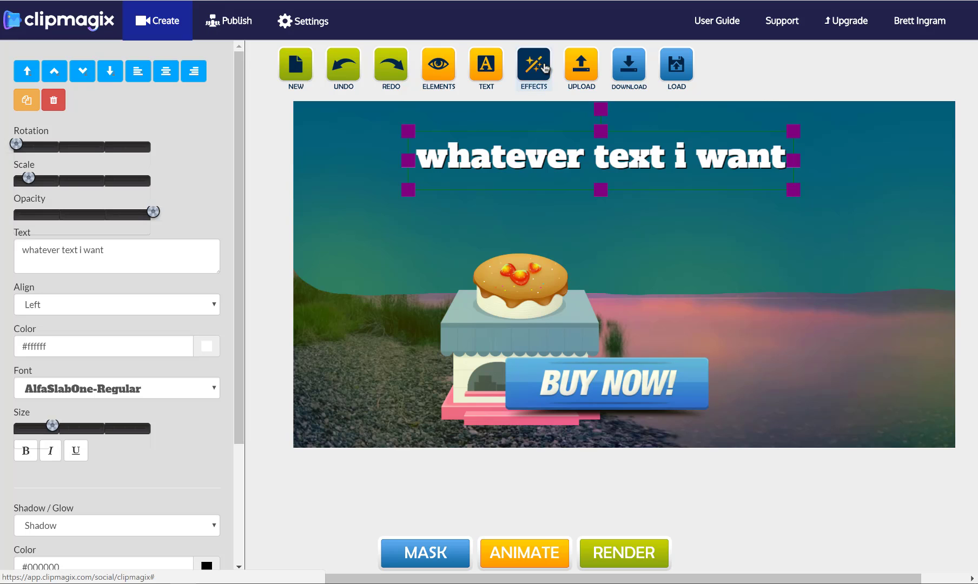
- Shift the haze overlay to cover the whole picture again and layer it just behind the shop
left_click(587, 379)
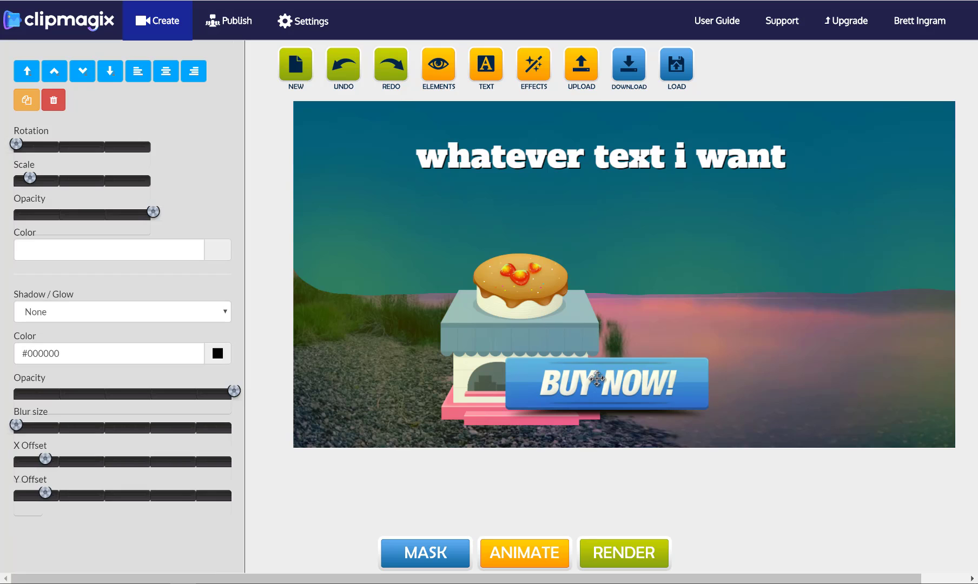
left_click(695, 287)
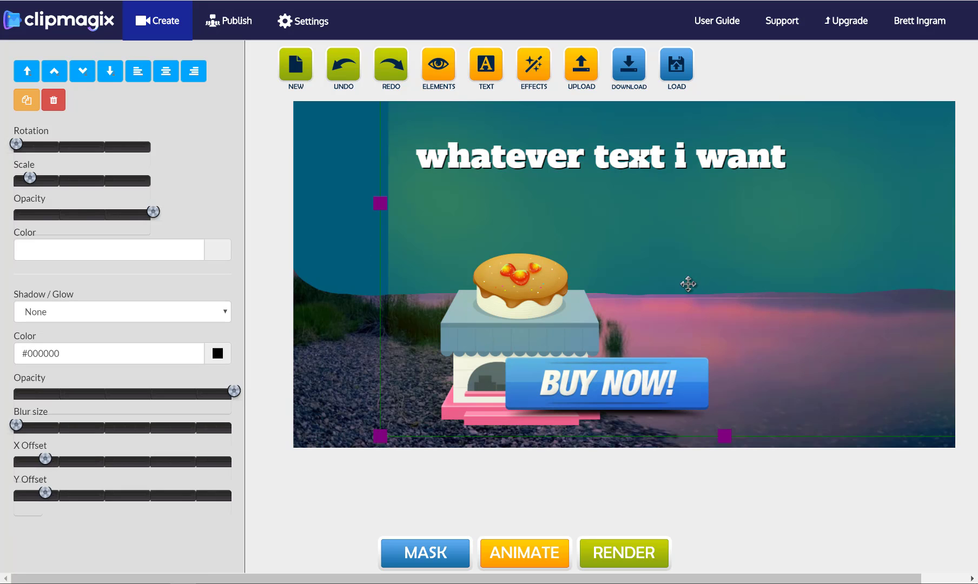
left_click_drag(651, 235, 567, 245)
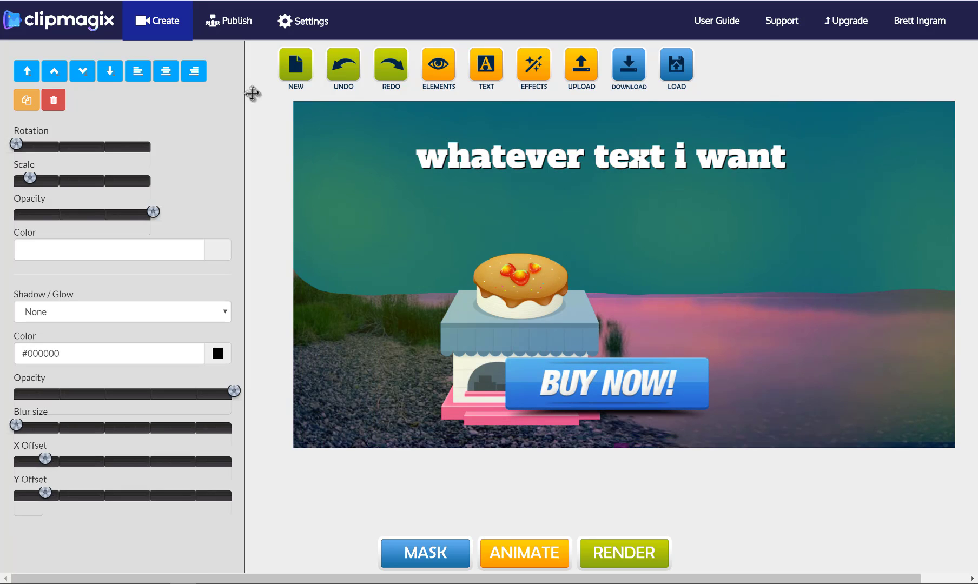
left_click(83, 71)
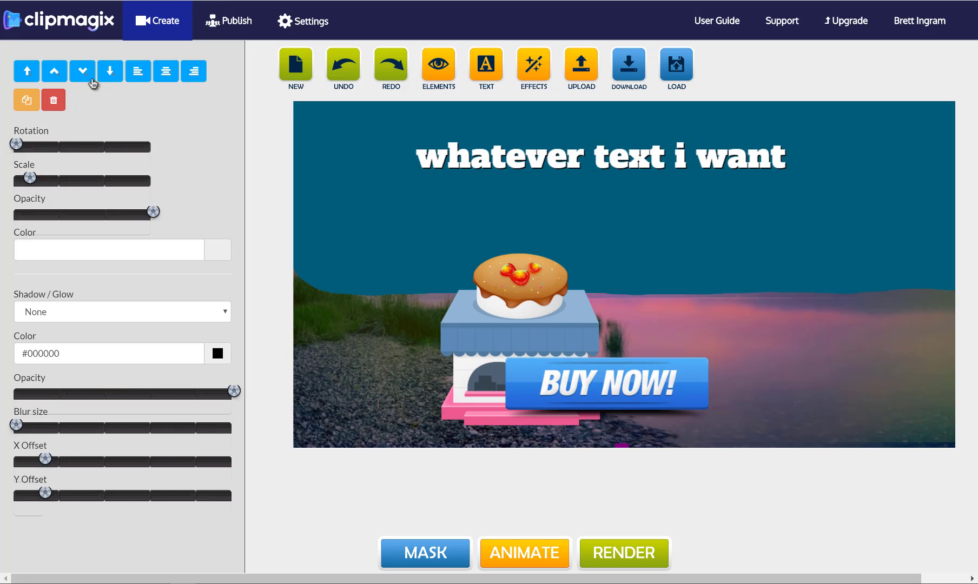
left_click(56, 70)
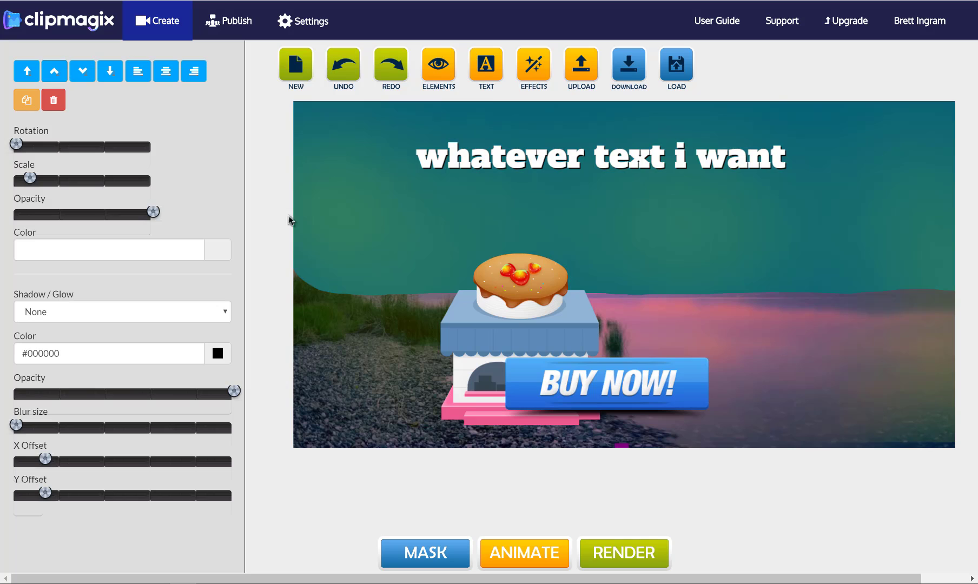
- Move the BUY NOW! button up to the shop's right side and apply the wide diagonal stripe pattern from the effects to it
left_click_drag(632, 385, 714, 313)
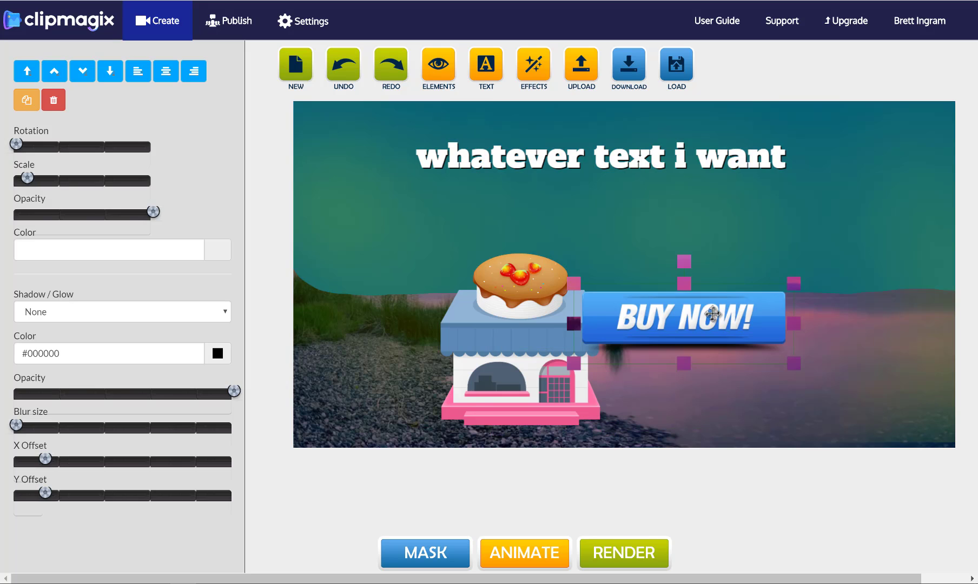
left_click(544, 86)
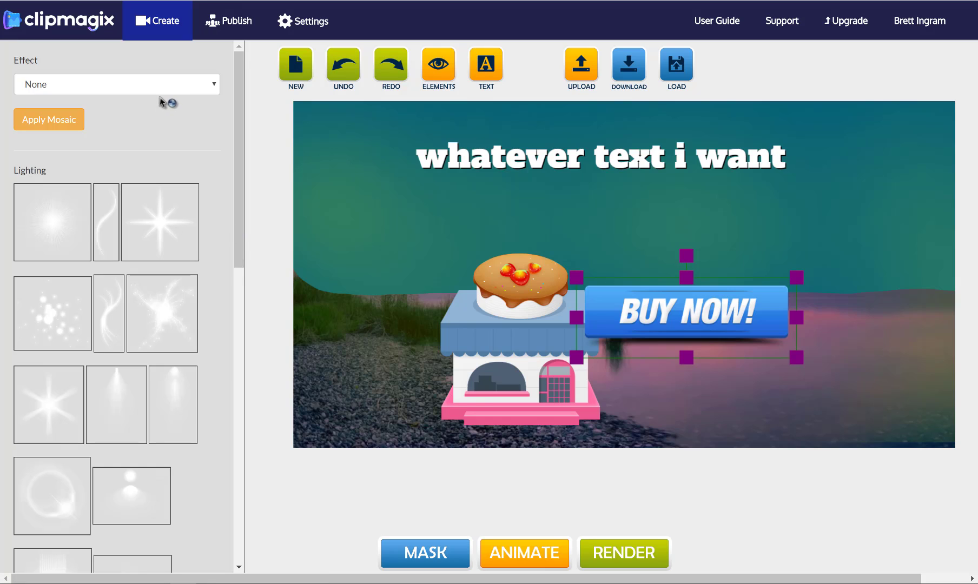
left_click(158, 88)
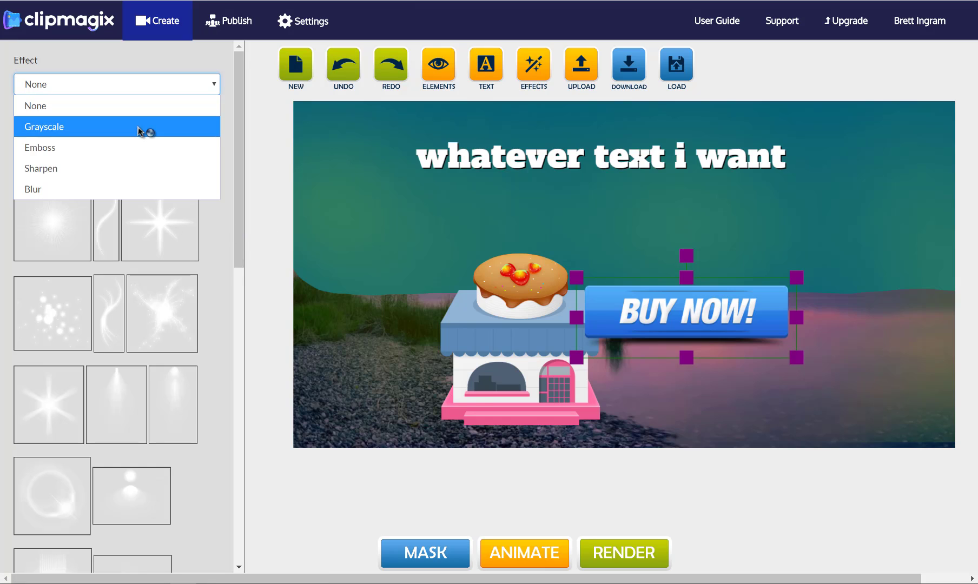
left_click(227, 229)
left_click(227, 228)
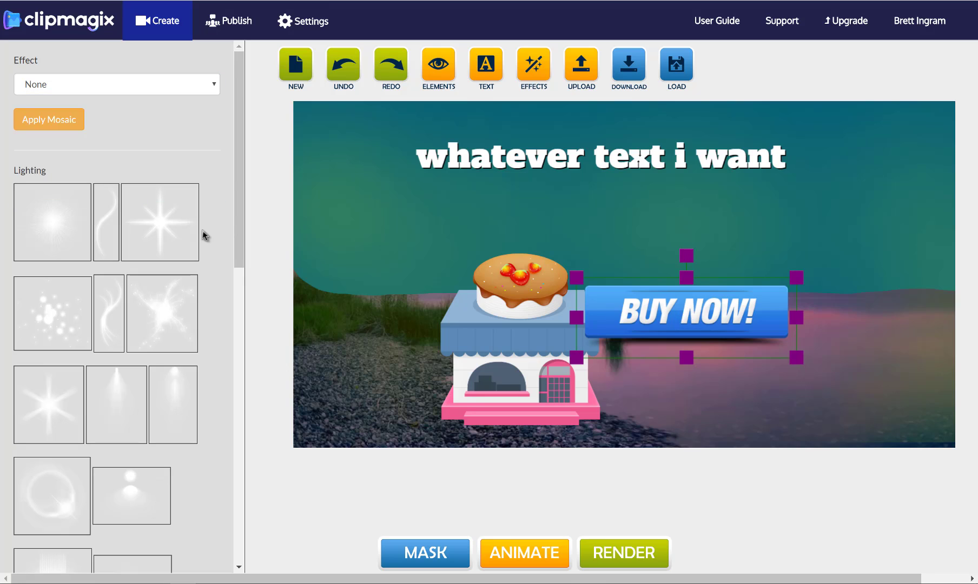
left_click_drag(240, 175, 232, 432)
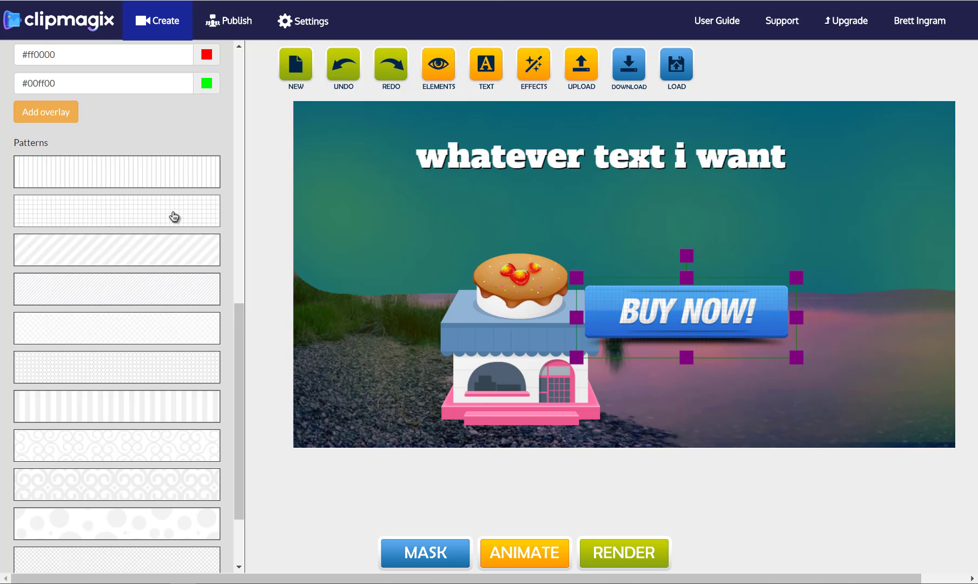
left_click(148, 247)
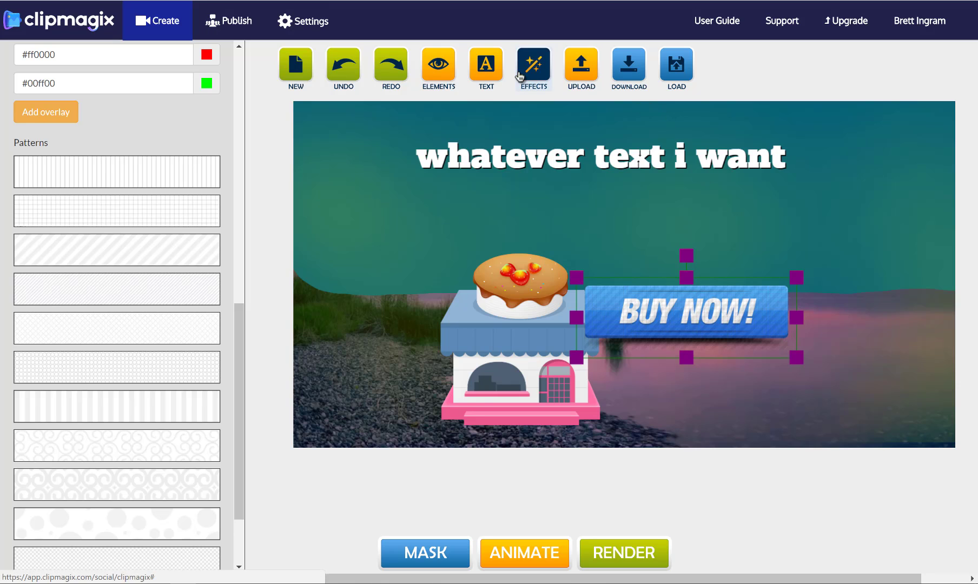
- Upload the cutout image transparentpro (83).png from the cutouts folder and add it to the picture
left_click(583, 65)
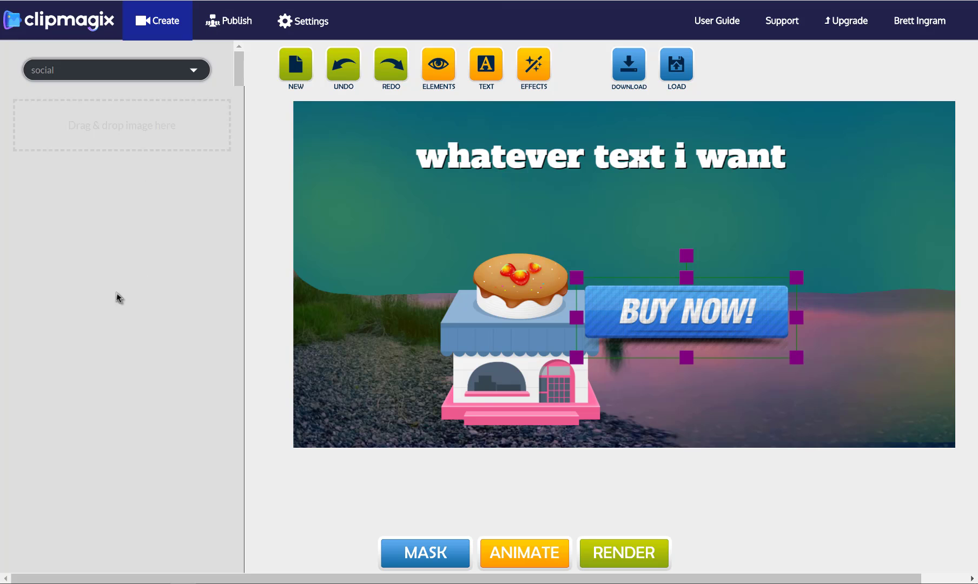
left_click(155, 227)
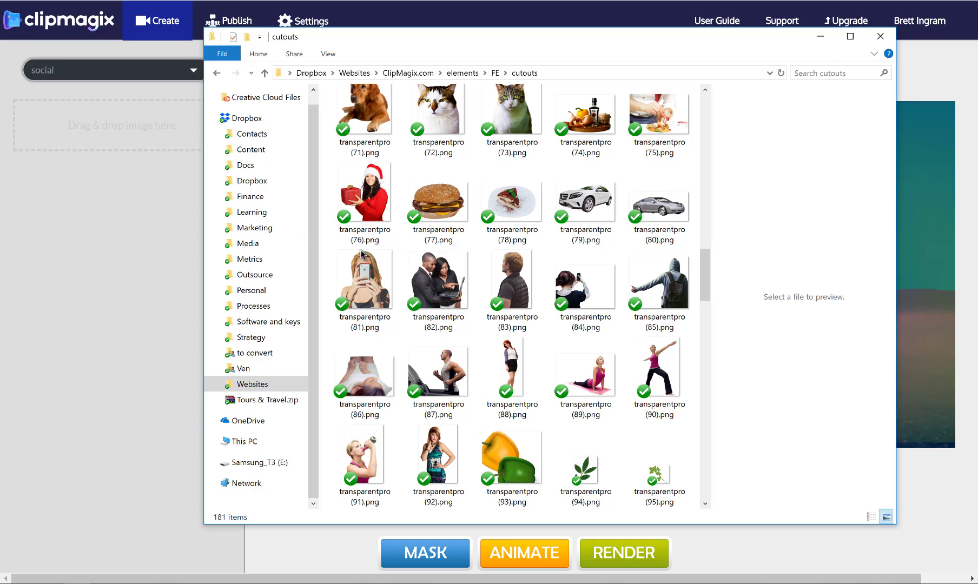
left_click_drag(512, 282, 117, 133)
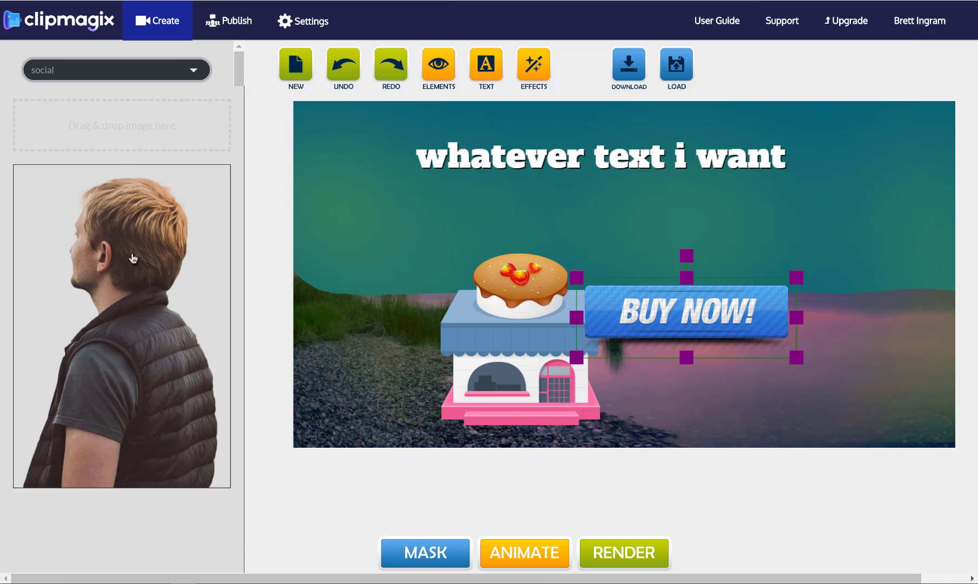
left_click(137, 290)
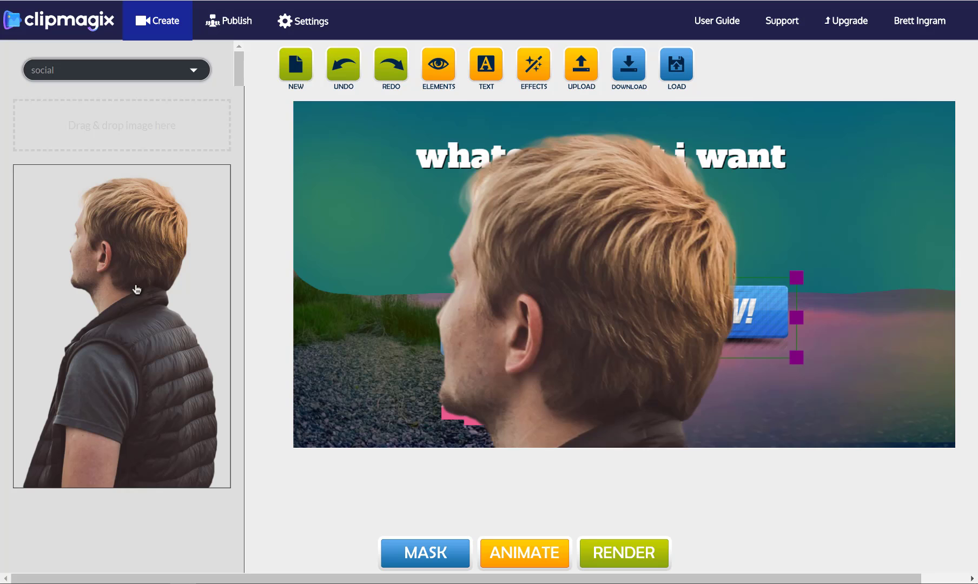
- Scale the man cutout down to a small figure and place it in the picture's lower-right corner
left_click(531, 260)
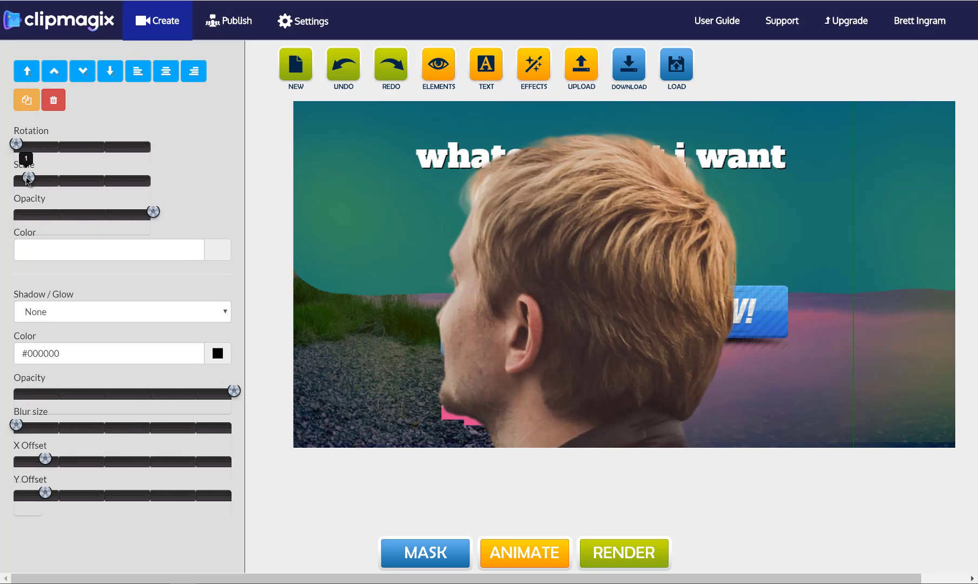
left_click_drag(26, 179, 16, 182)
left_click_drag(17, 181, 17, 183)
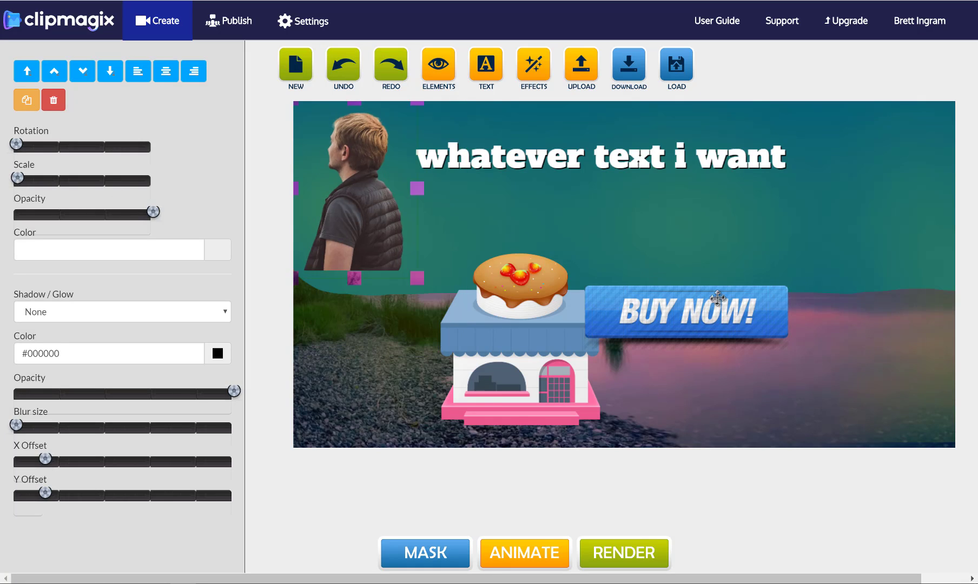
left_click_drag(352, 171, 884, 363)
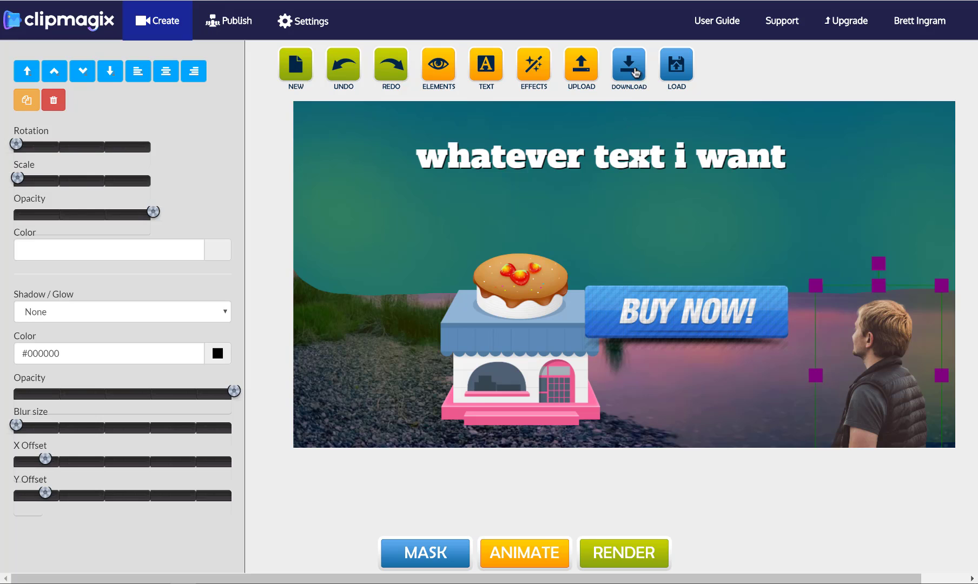
- Download the current design as a project file and delete the shop from the picture
left_click(635, 72)
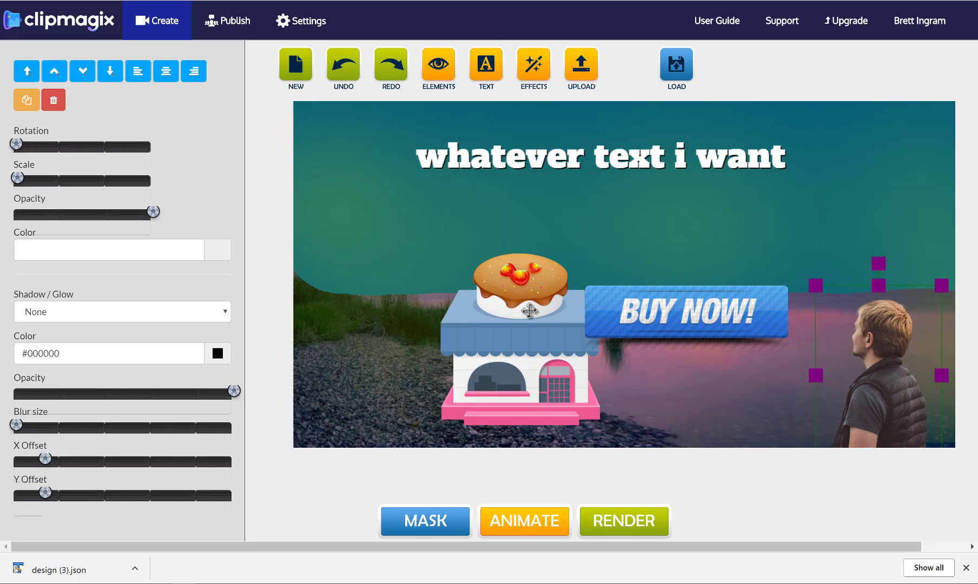
left_click(530, 310)
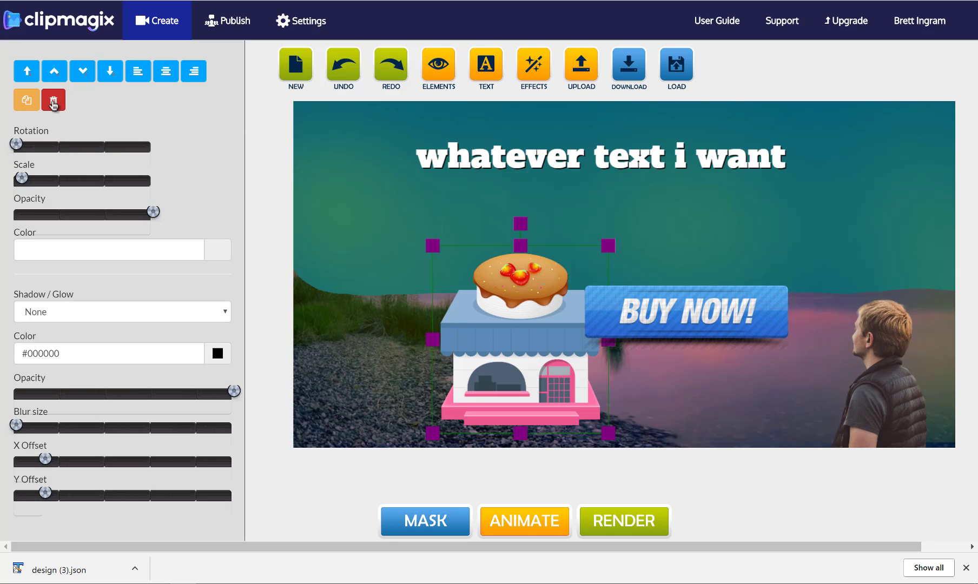
left_click(53, 100)
- Delete the stripe and grid patterns covering the BUY NOW! button, and move the button to the picture's lower-left area
left_click(699, 323)
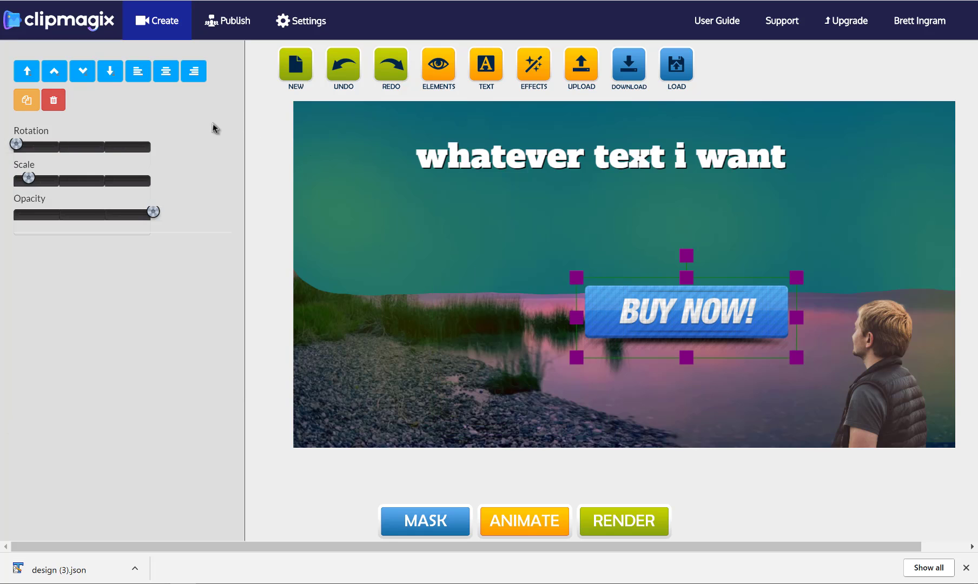
left_click_drag(689, 308, 543, 362)
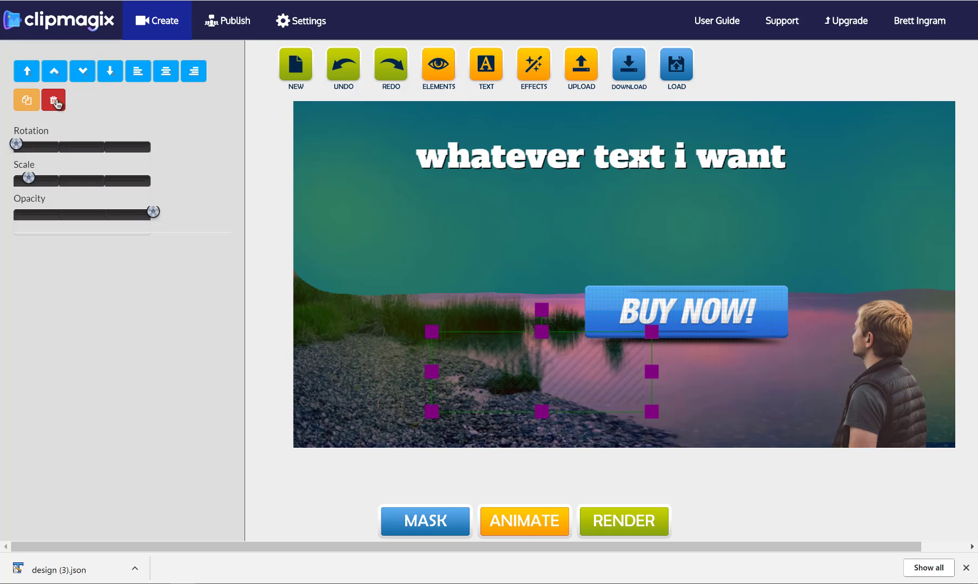
left_click(693, 312)
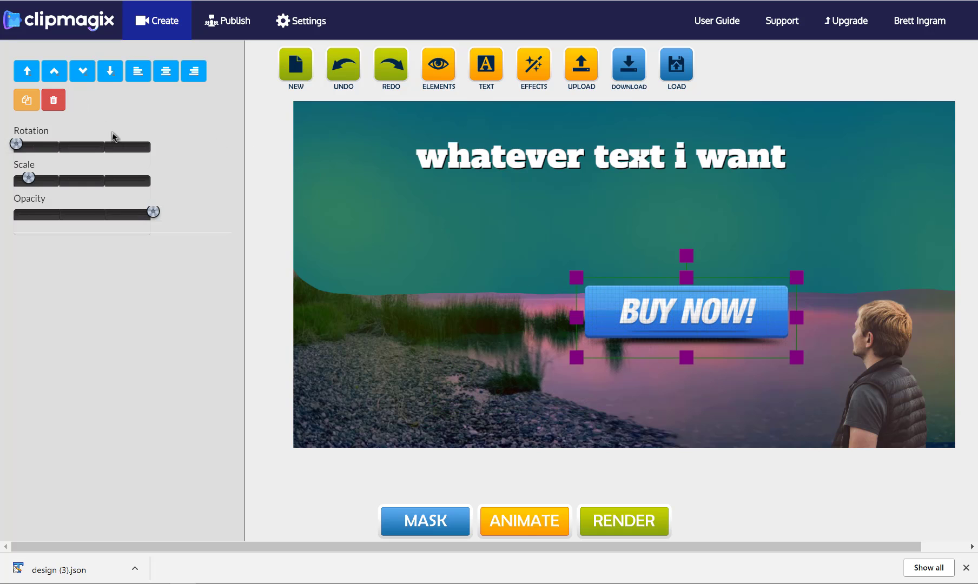
left_click(57, 101)
left_click_drag(686, 314, 431, 388)
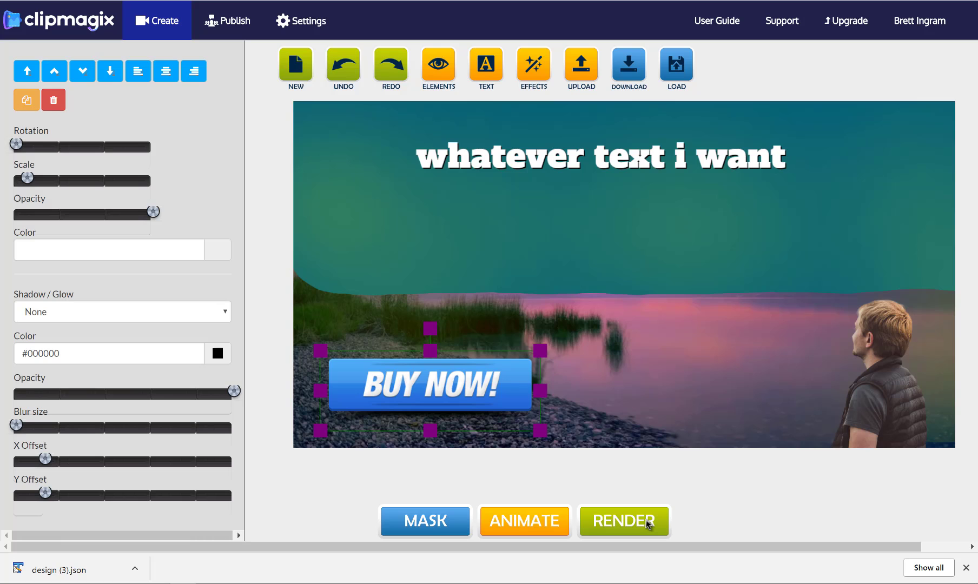
- Render the finished cinemagraph and play part of the resulting video, pausing it partway through
left_click(646, 521)
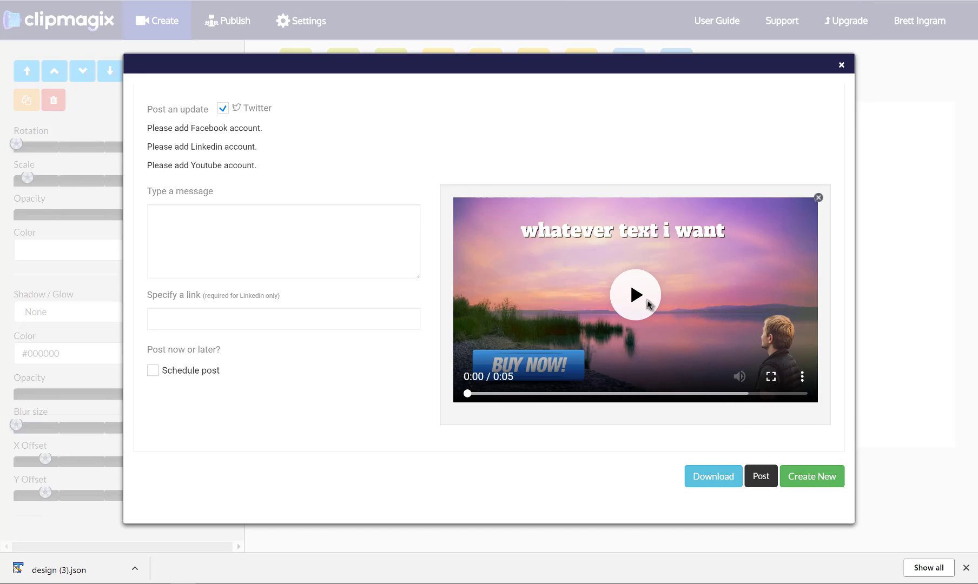
left_click(642, 301)
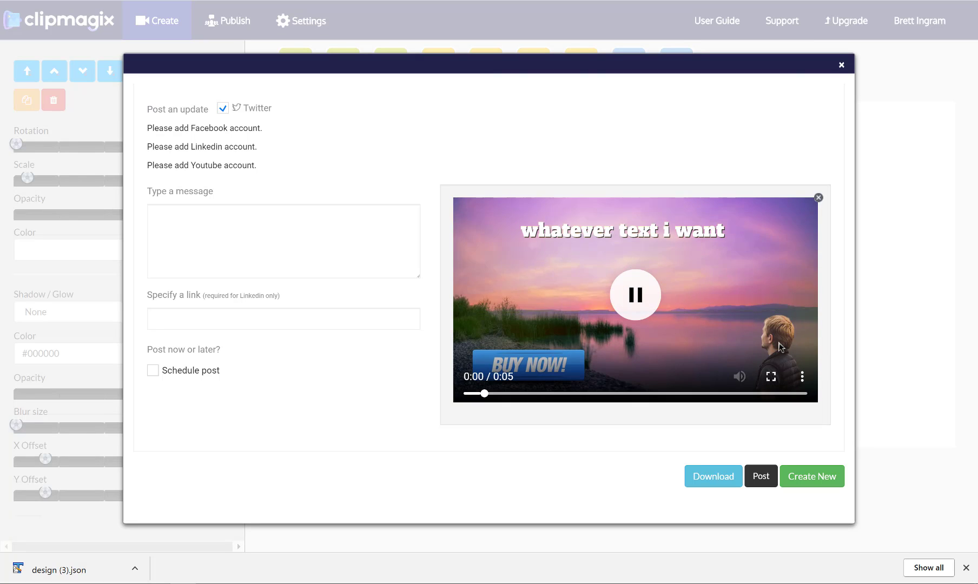
left_click(639, 295)
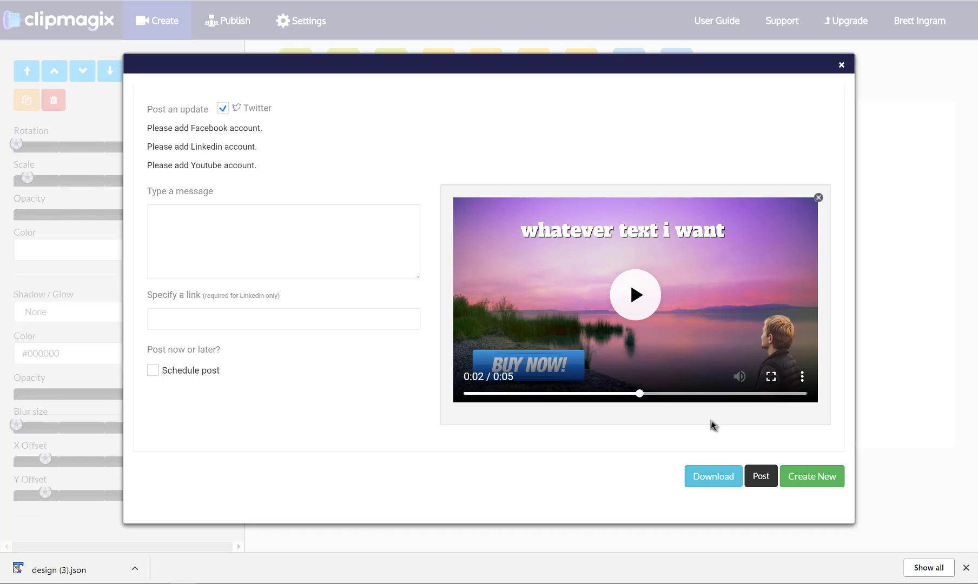
- Download the rendered cinemagraph as an MP4 video
left_click(713, 476)
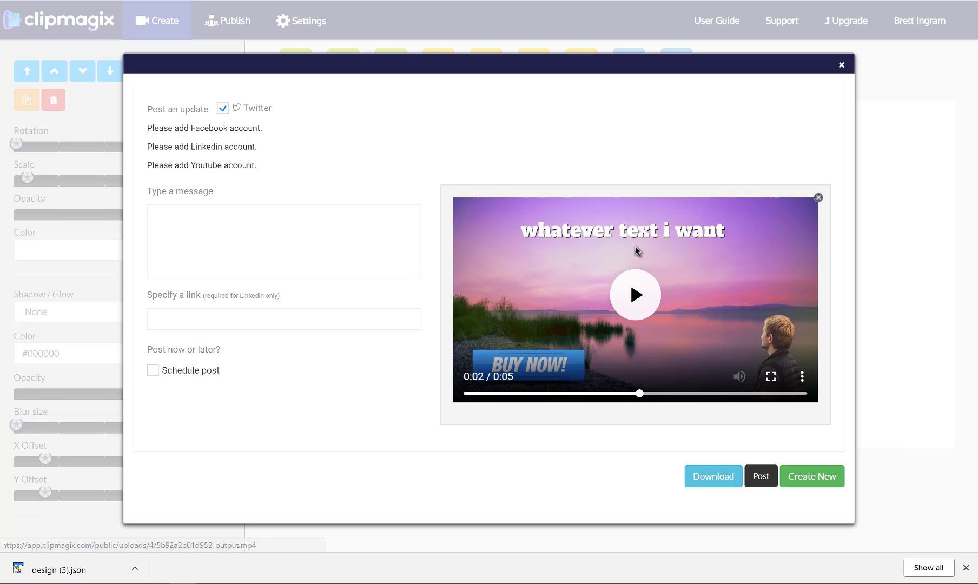
left_click(721, 478)
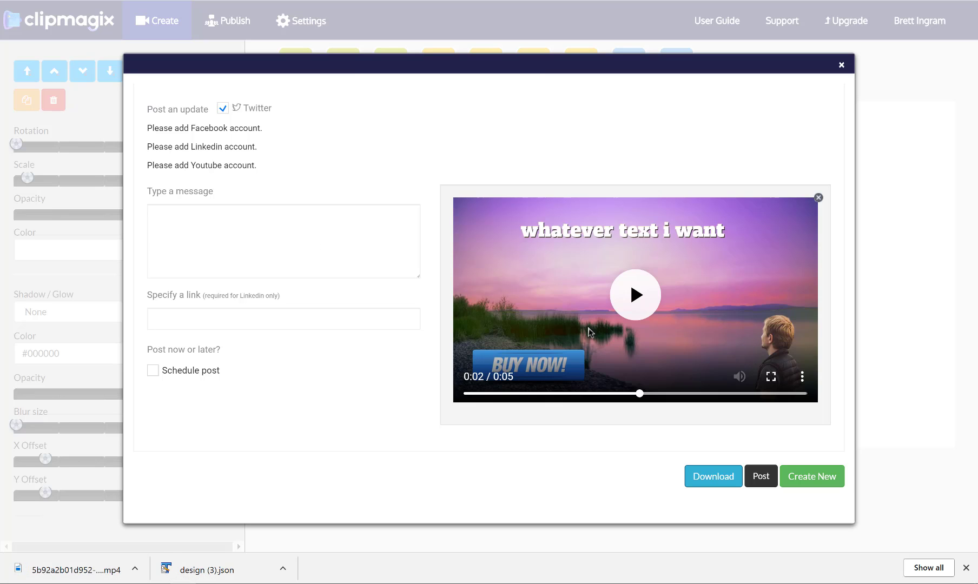
left_click(276, 240)
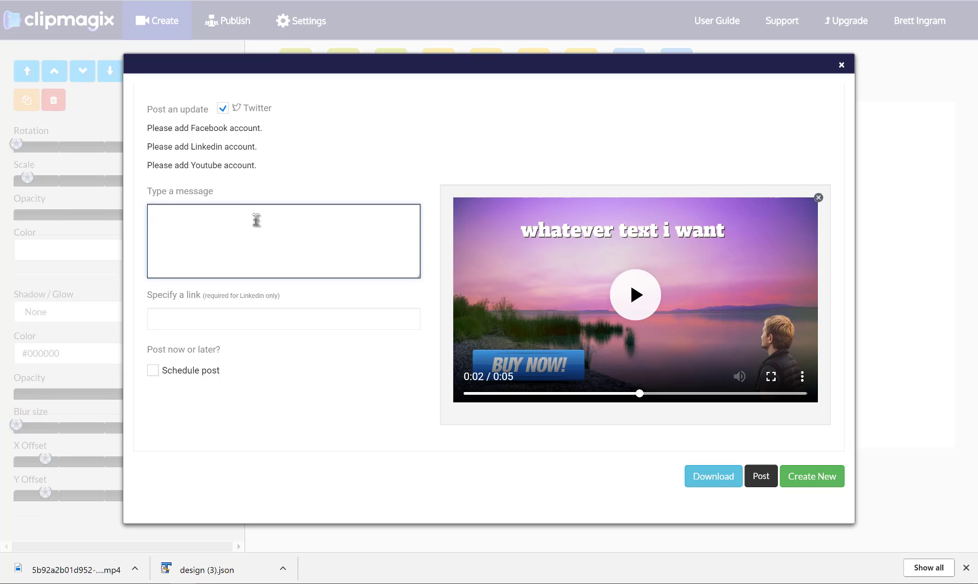
left_click(255, 316)
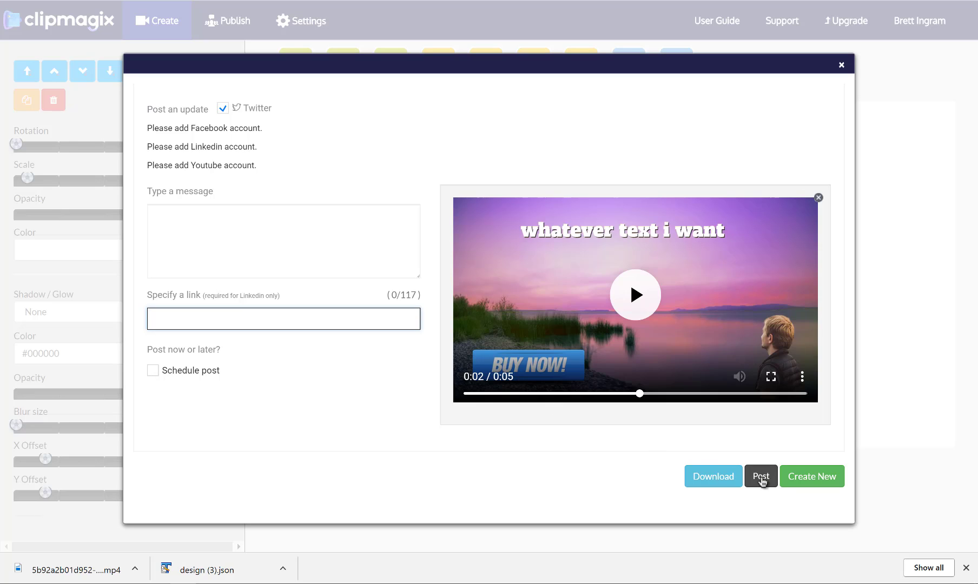
left_click(270, 257)
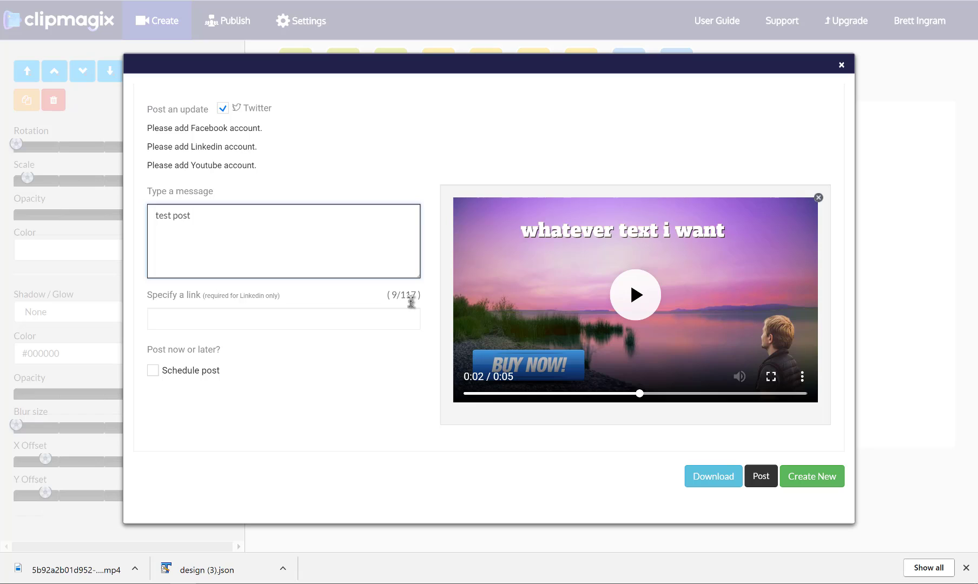
left_click(366, 322)
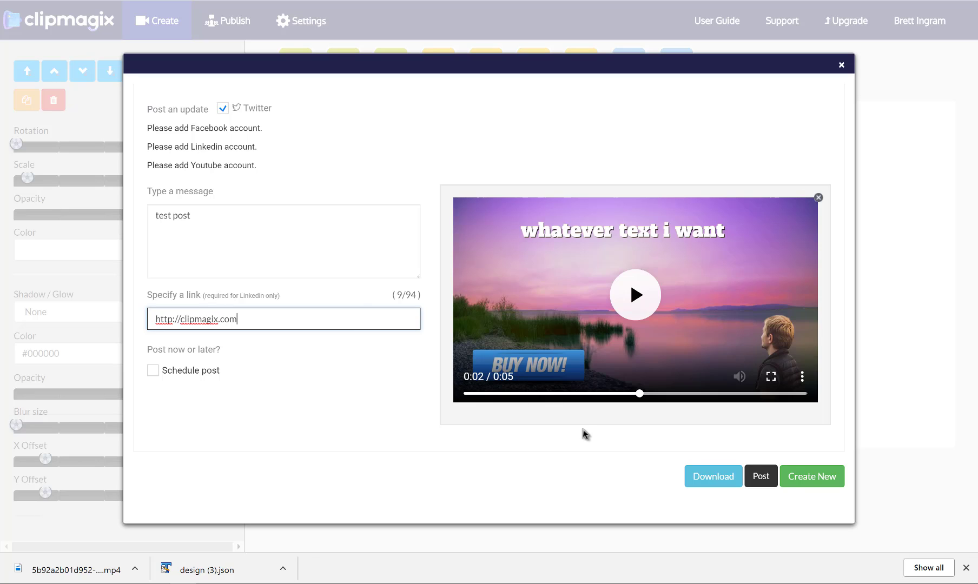
left_click(761, 478)
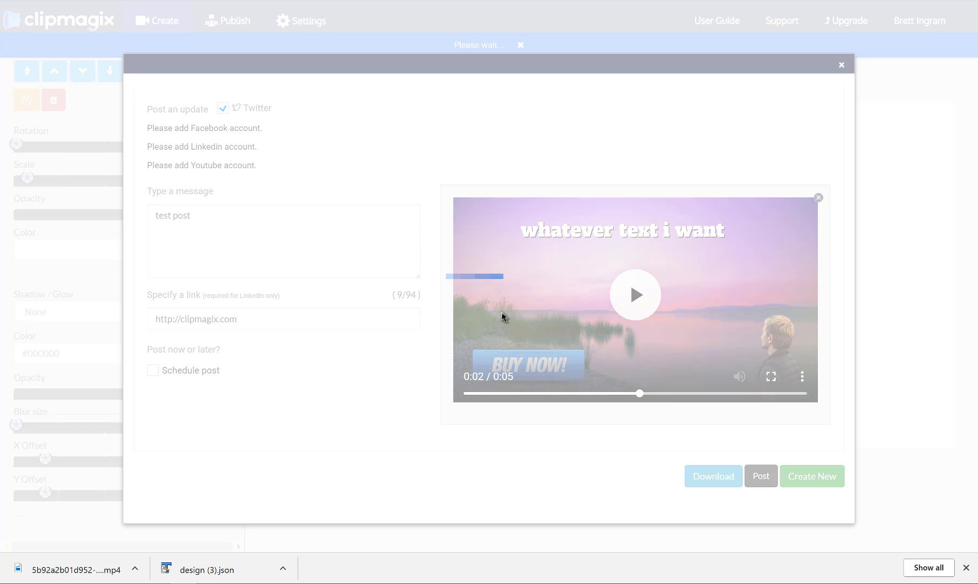
left_click(223, 108)
- Find the downloaded 5b92a2b01d952-output.mp4 in its folder, play it in the video player and return to Clipmagix
left_click(135, 569)
left_click(178, 525)
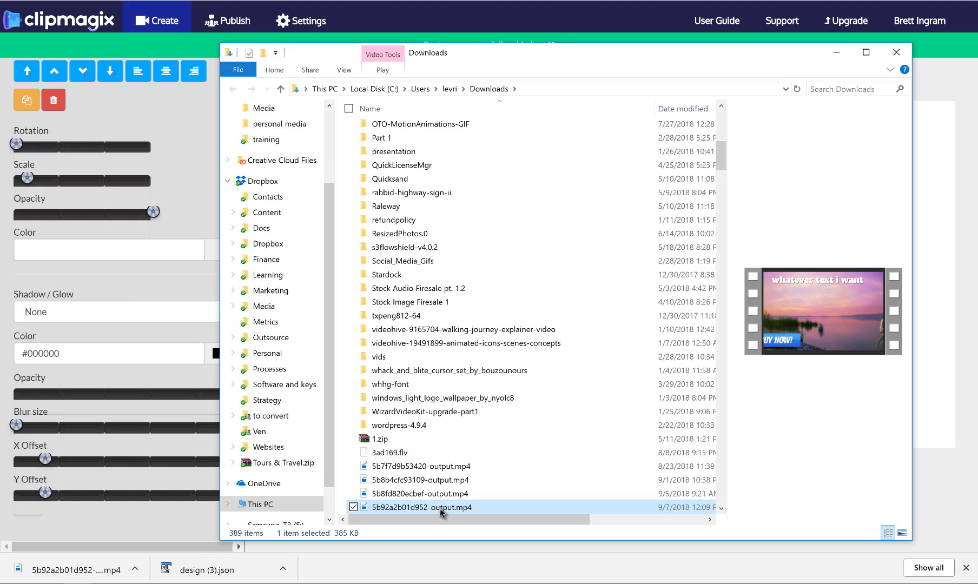
double_click(441, 509)
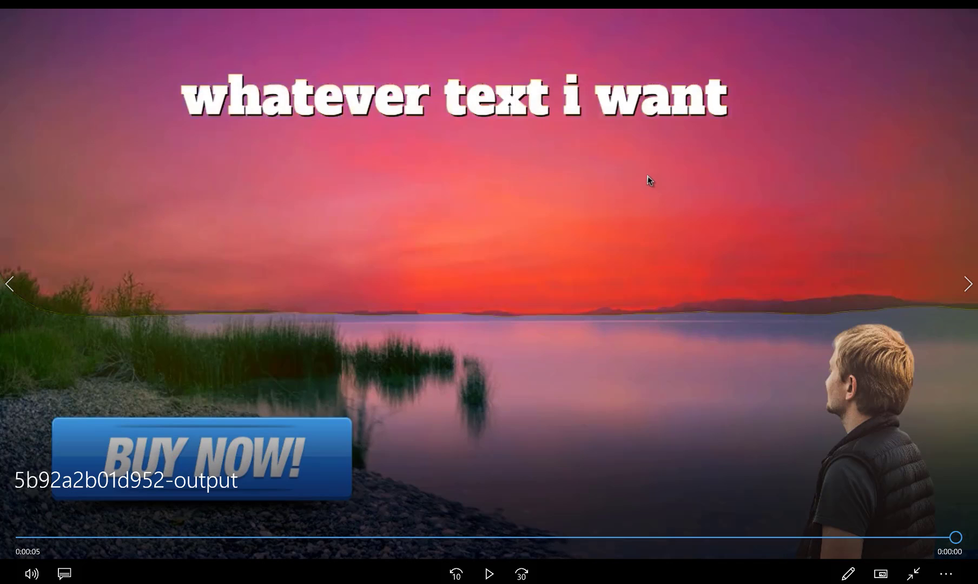
left_click(500, 574)
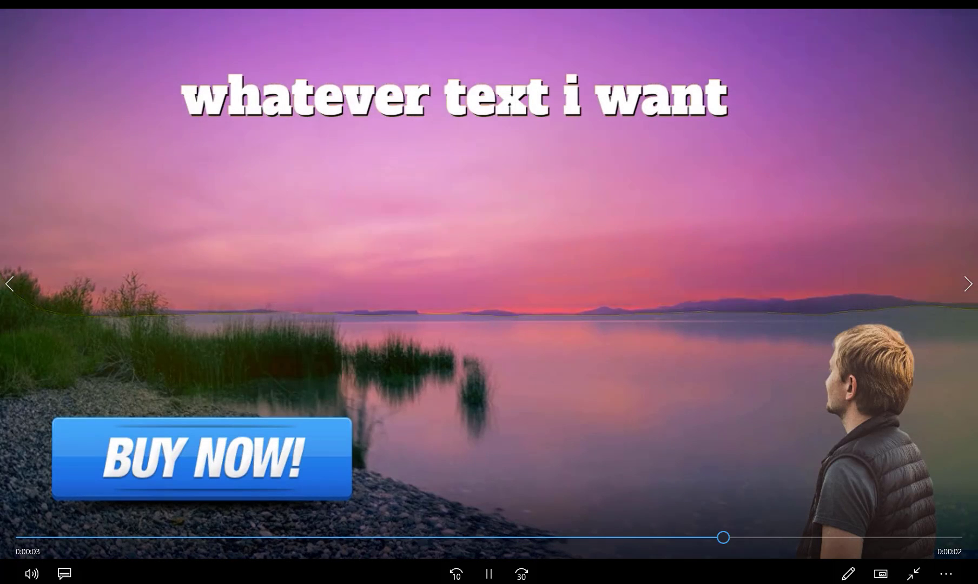
key("alt+F4")
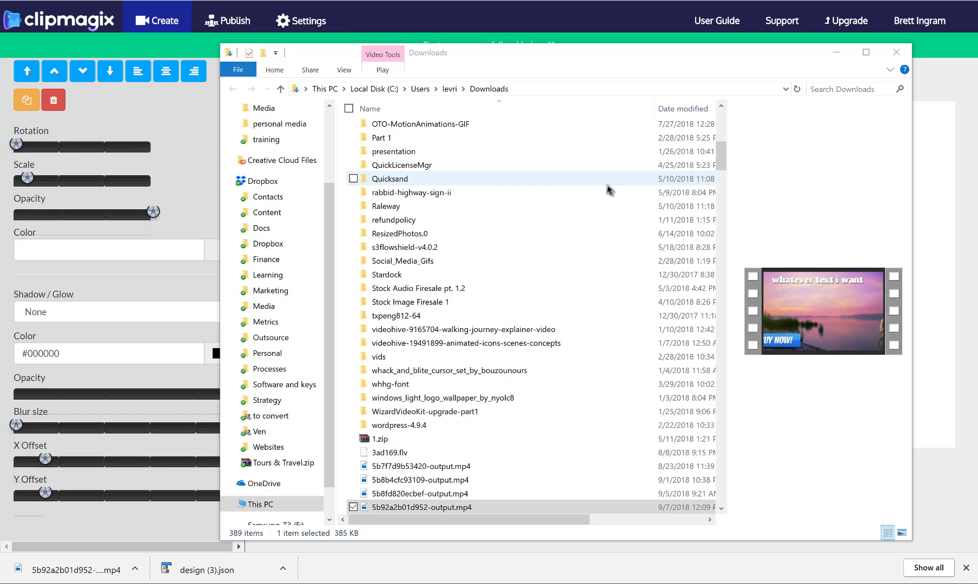
left_click(843, 59)
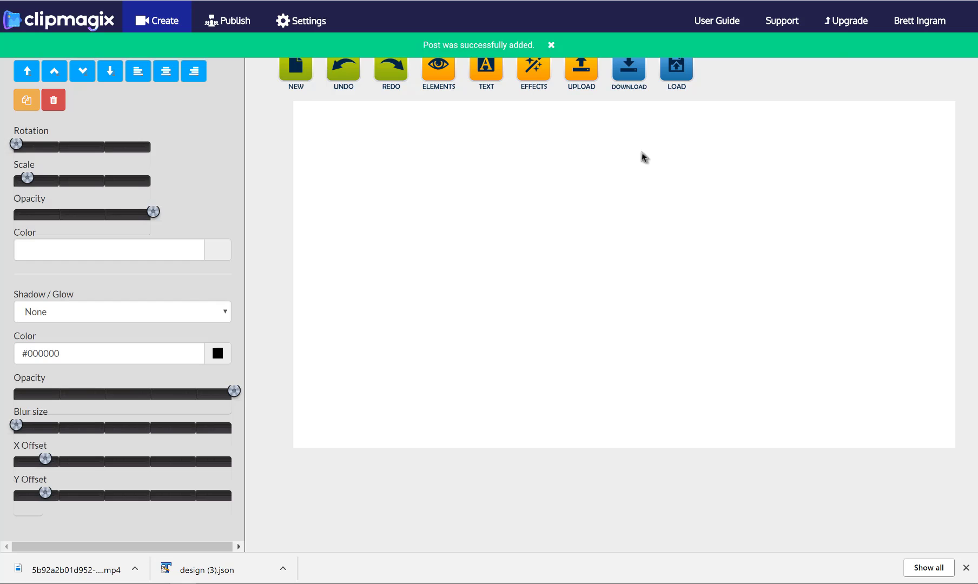
- Switch to the Twitter profile page and examine the newly published test post with its video
key("ctrl+Tab")
scroll(647, 287, "down", 5)
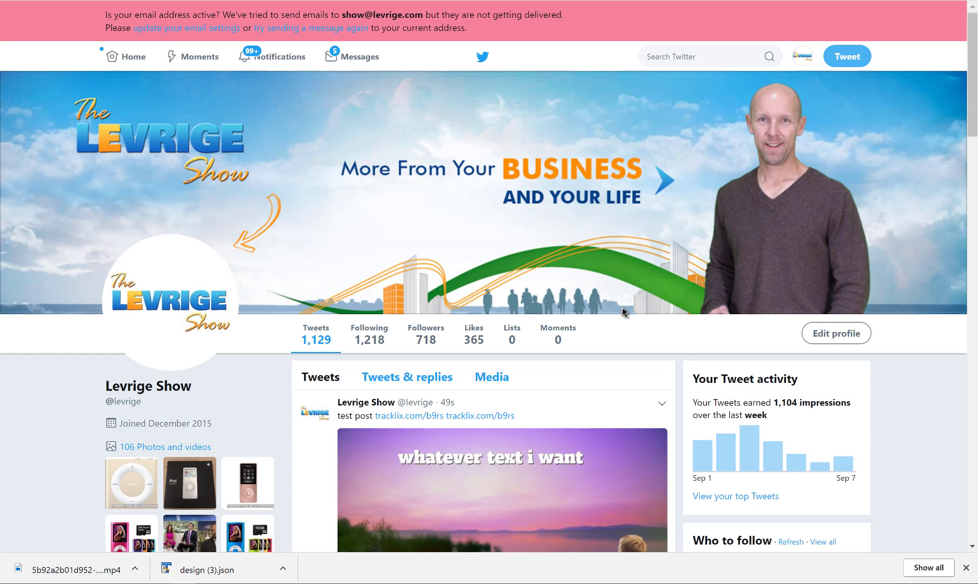
scroll(669, 292, "down", 1)
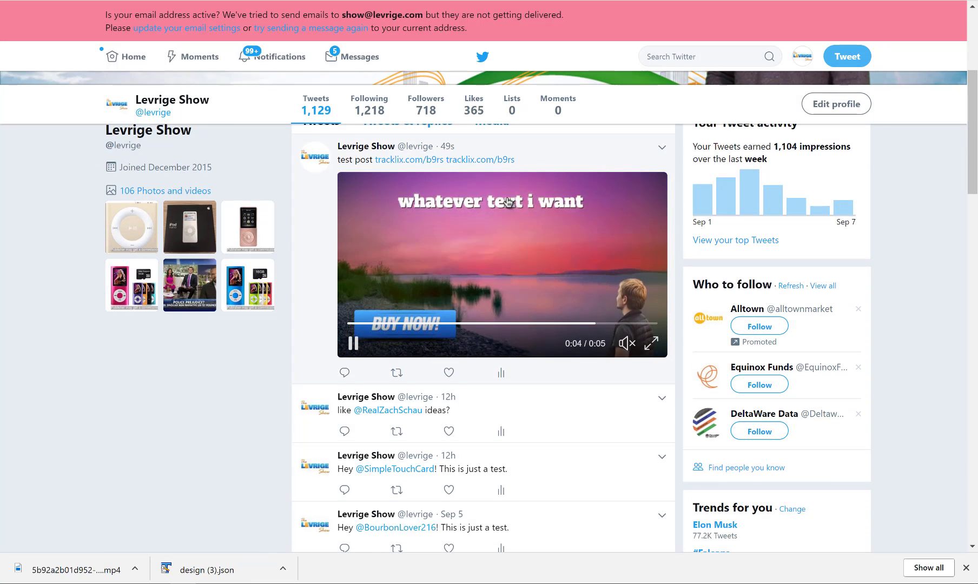